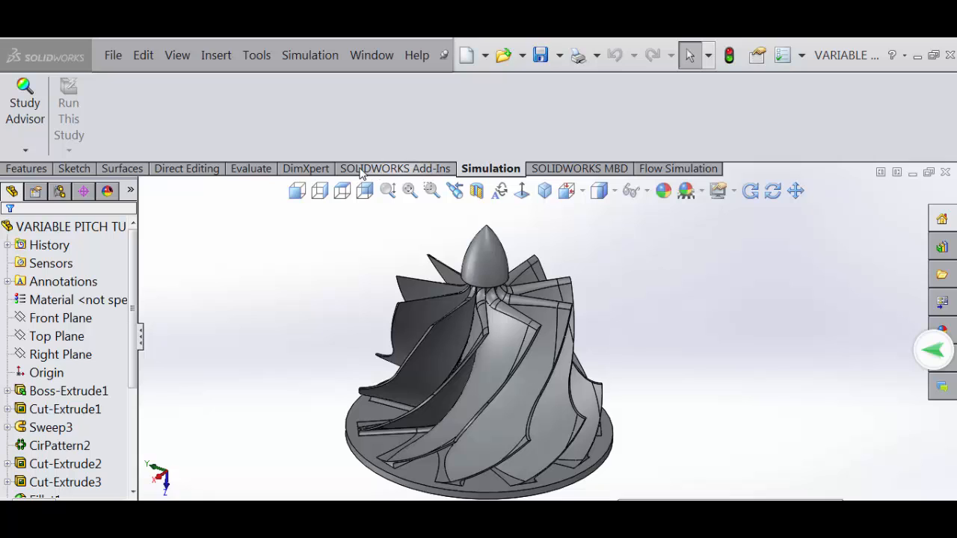
pyautogui.rightClick(418, 172)
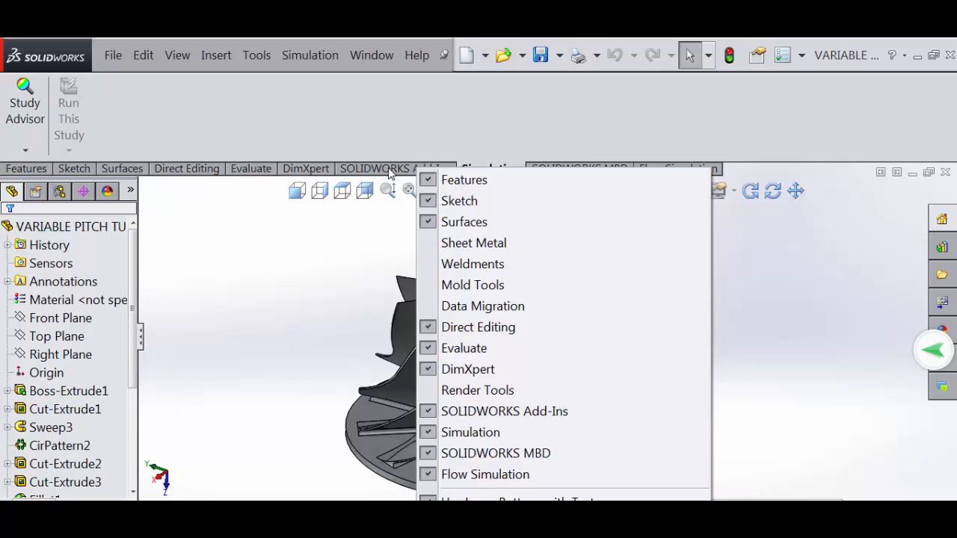
pyautogui.click(389, 169)
pyautogui.click(389, 169)
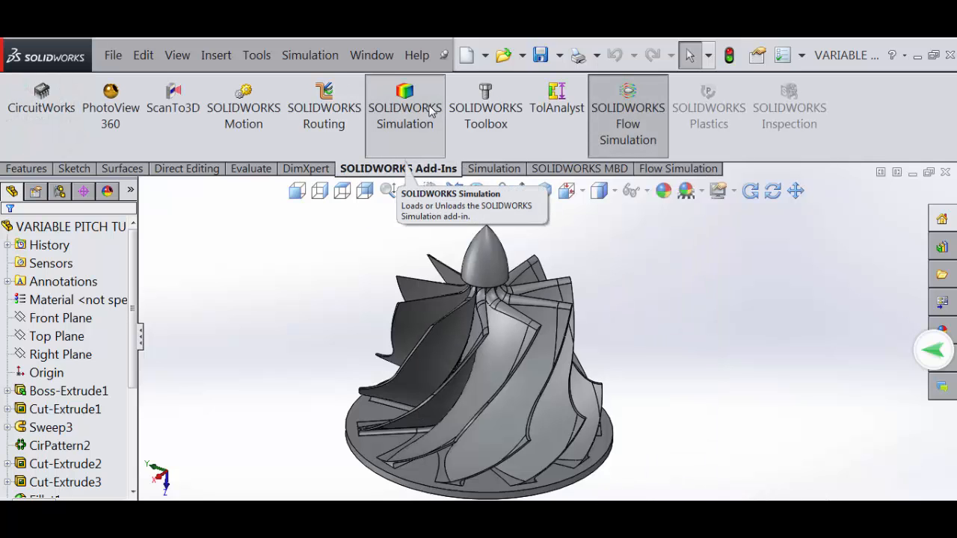
# Create a new simulation study of type Static for the turbo impeller.
pyautogui.click(495, 170)
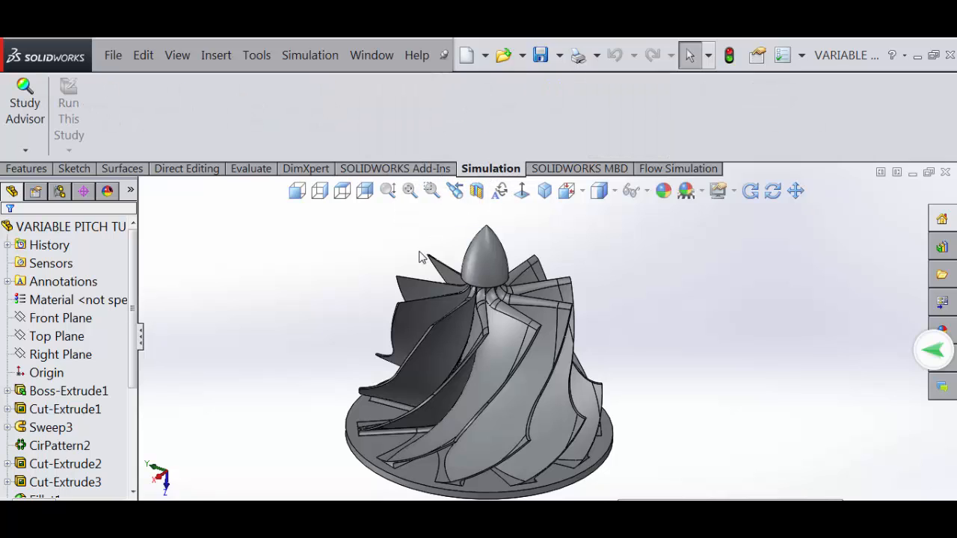
pyautogui.click(26, 152)
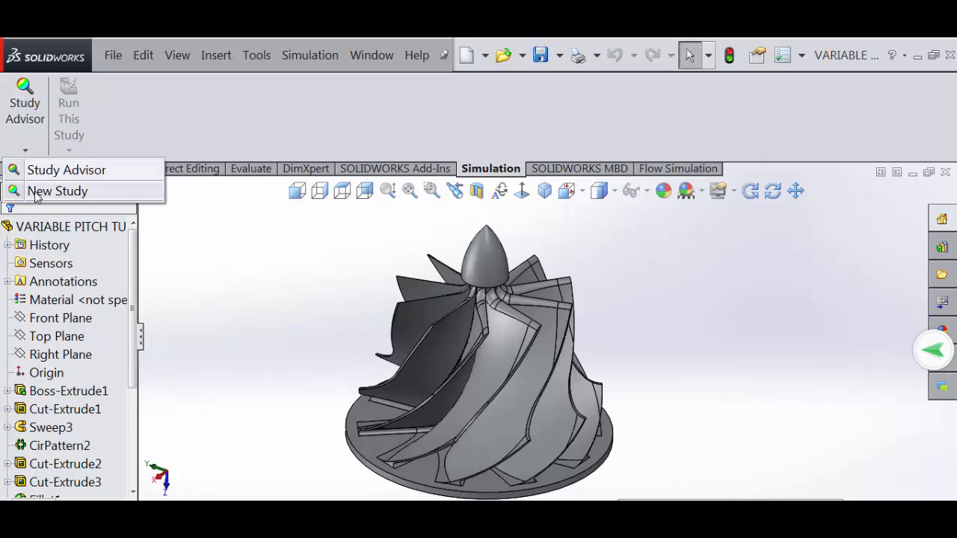
pyautogui.click(102, 193)
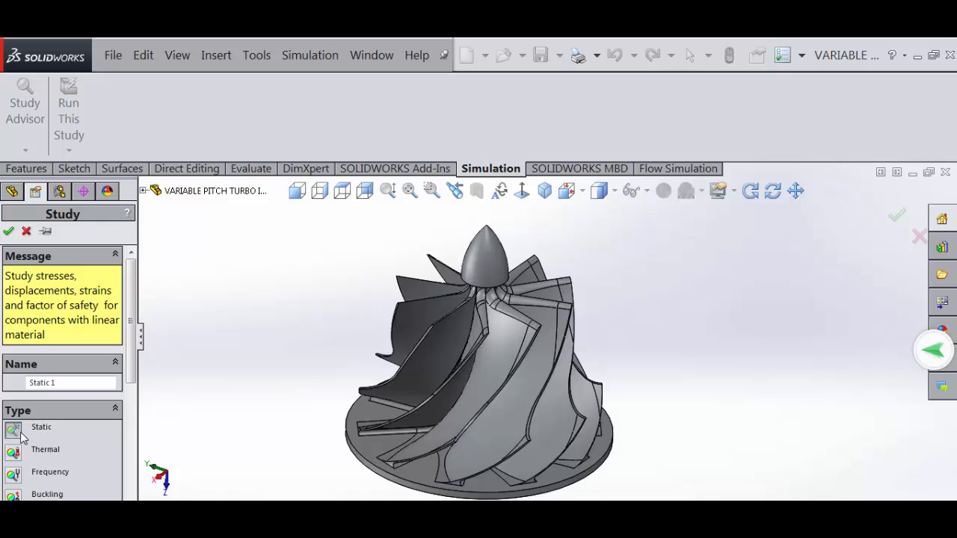
pyautogui.click(9, 232)
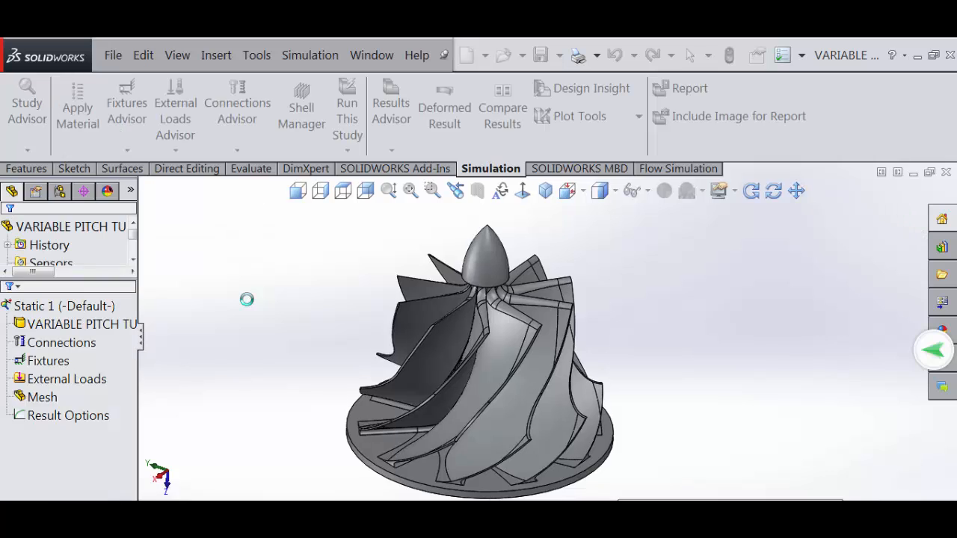
# Open the mesh creation settings for the static study.
pyautogui.click(42, 397)
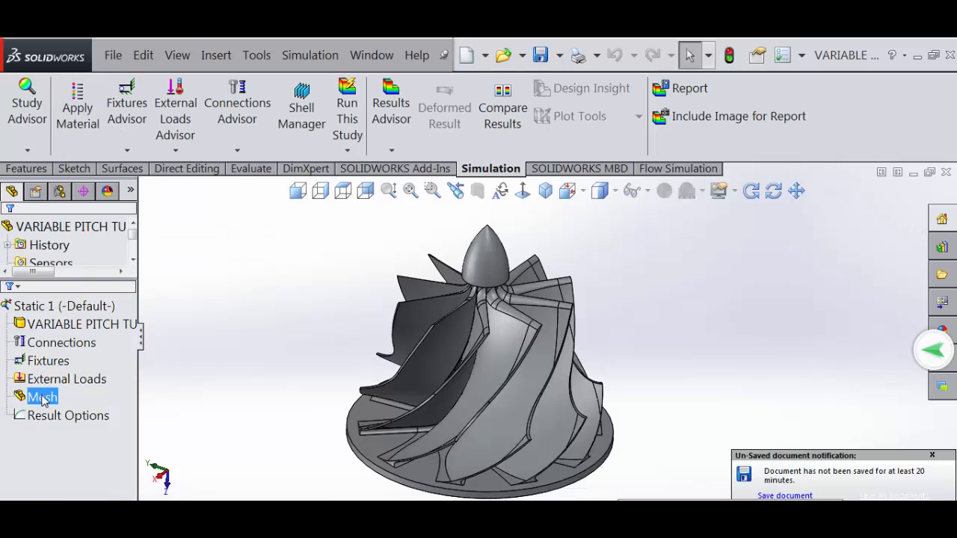
pyautogui.rightClick(49, 403)
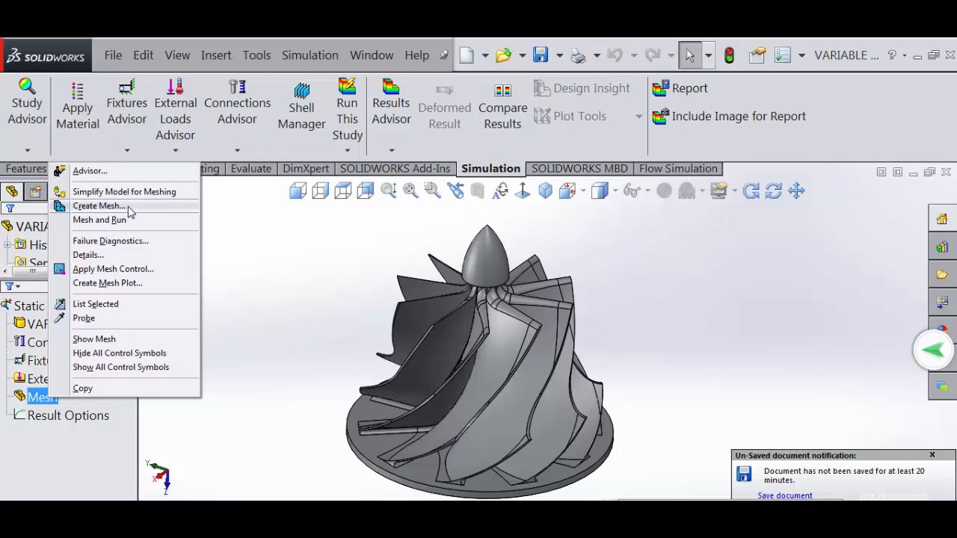
pyautogui.click(127, 211)
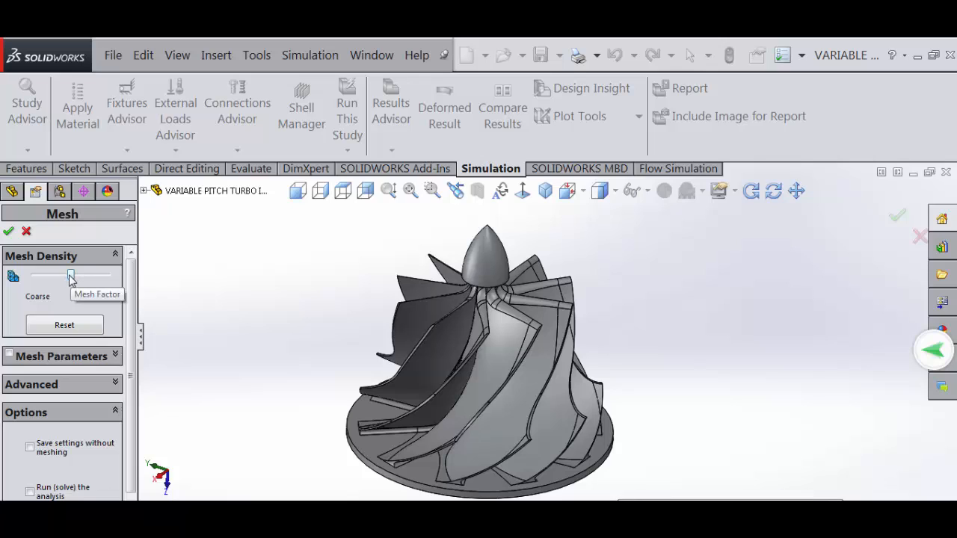
# Try a finer, a nearly coarsest and a finer mesh density again.
pyautogui.moveTo(70, 279); pyautogui.dragTo(97, 279)
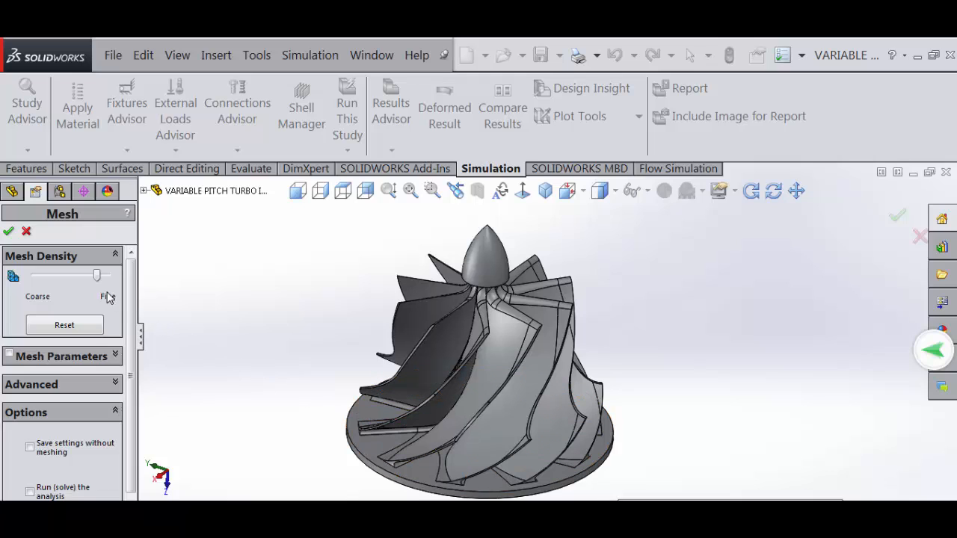
pyautogui.moveTo(97, 276); pyautogui.dragTo(34, 278)
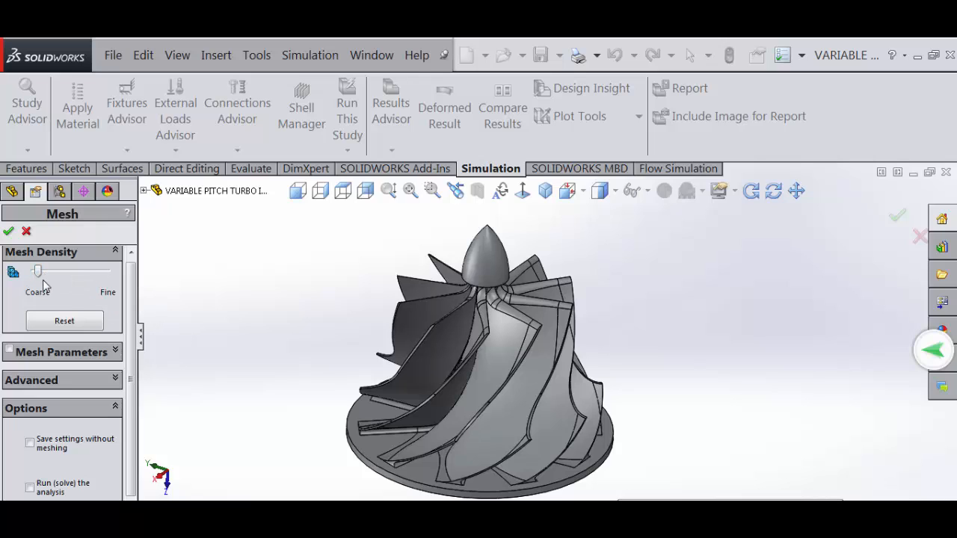
pyautogui.moveTo(38, 270); pyautogui.dragTo(101, 276)
# Turn on the mesh parameters and vary the mesh density between fine and medium to compare element sizes.
pyautogui.click(115, 353)
pyautogui.moveTo(131, 351); pyautogui.dragTo(131, 293)
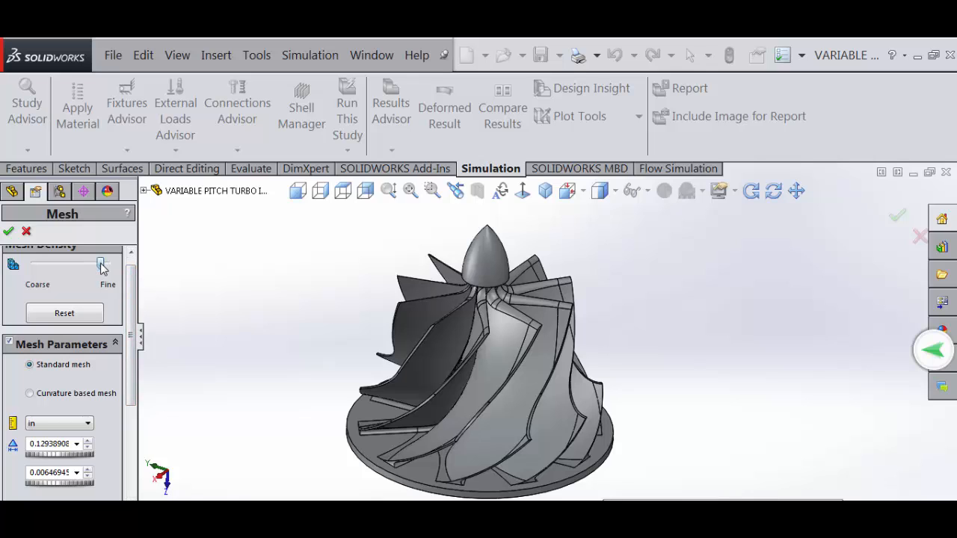
pyautogui.moveTo(100, 265); pyautogui.dragTo(69, 265)
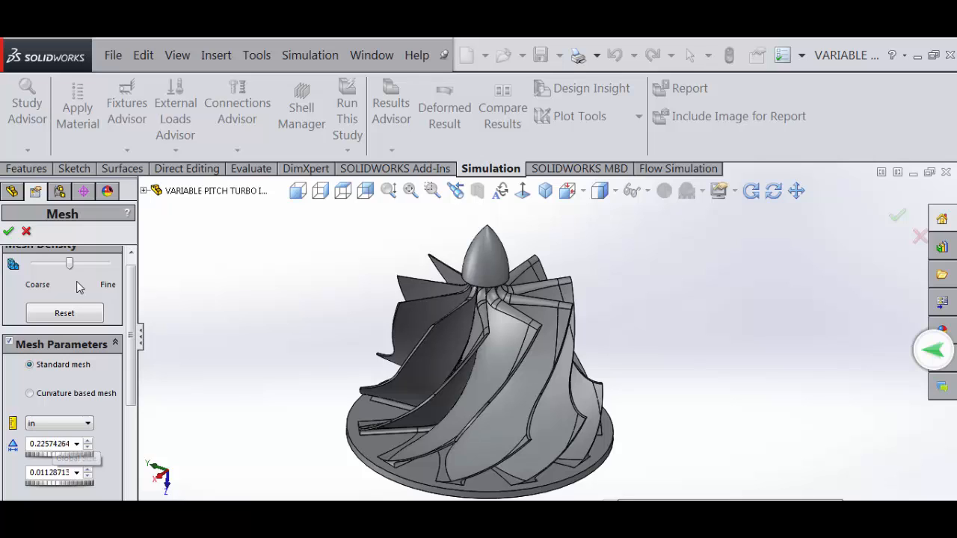
pyautogui.moveTo(68, 264)
pyautogui.mouseDown()
pyautogui.moveTo(49, 264)
pyautogui.moveTo(79, 264)
pyautogui.mouseUp()
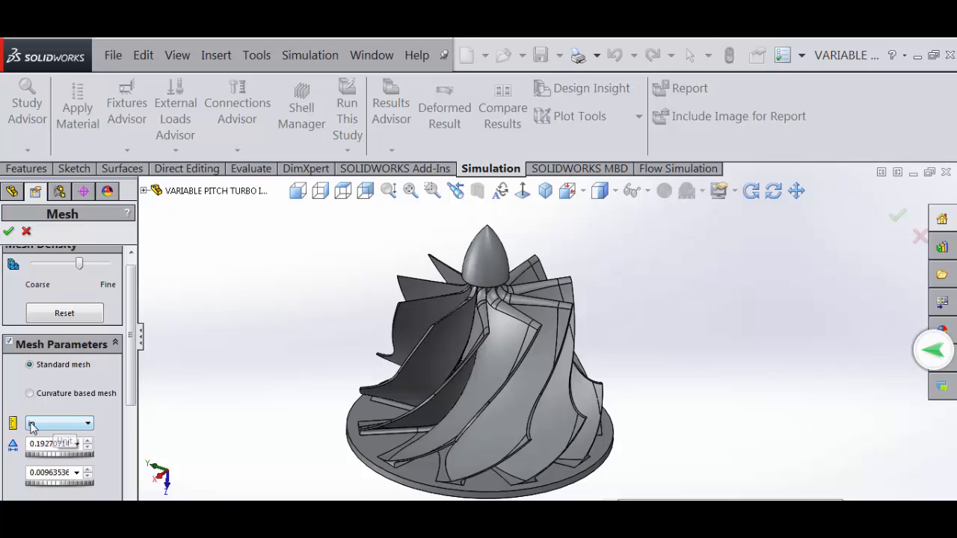
# Set the mesh units to mm and reset the mesh density to its default.
pyautogui.click(88, 426)
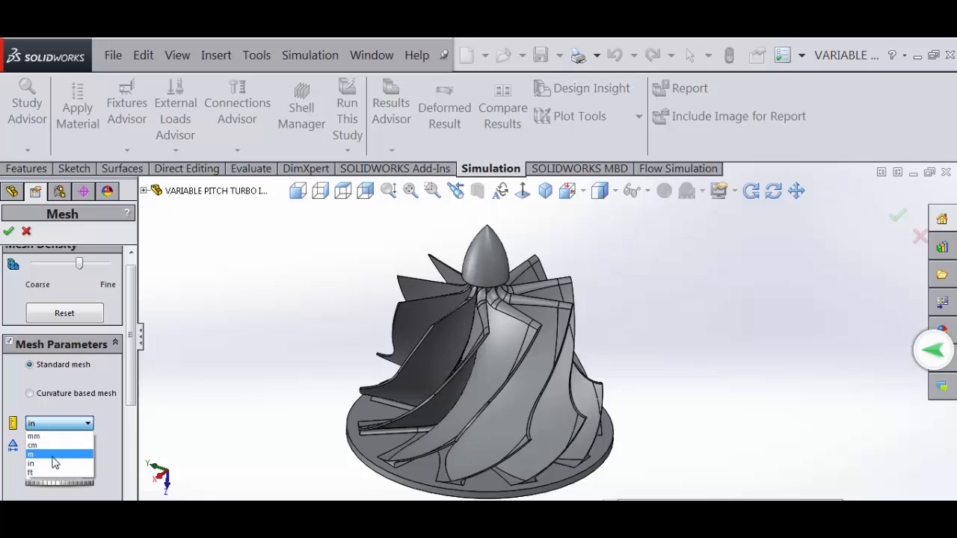
pyautogui.click(67, 437)
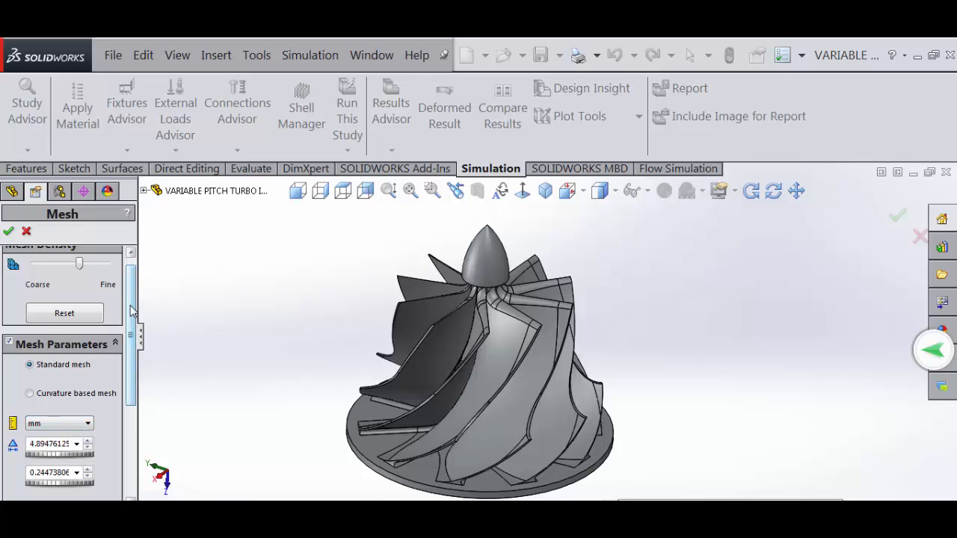
pyautogui.scroll(1, 131, 314)
pyautogui.click(67, 327)
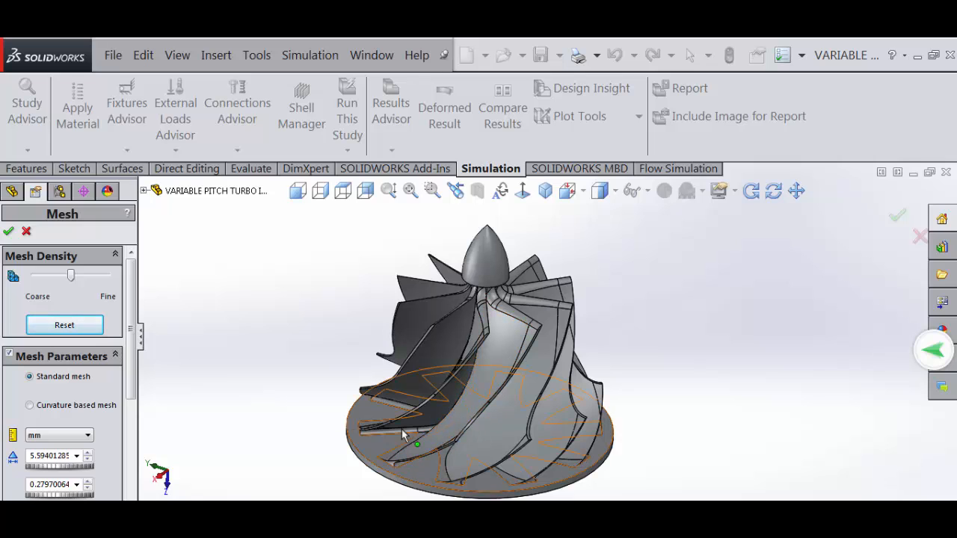
# Generate the standard mesh on the impeller with the default density.
pyautogui.click(774, 190)
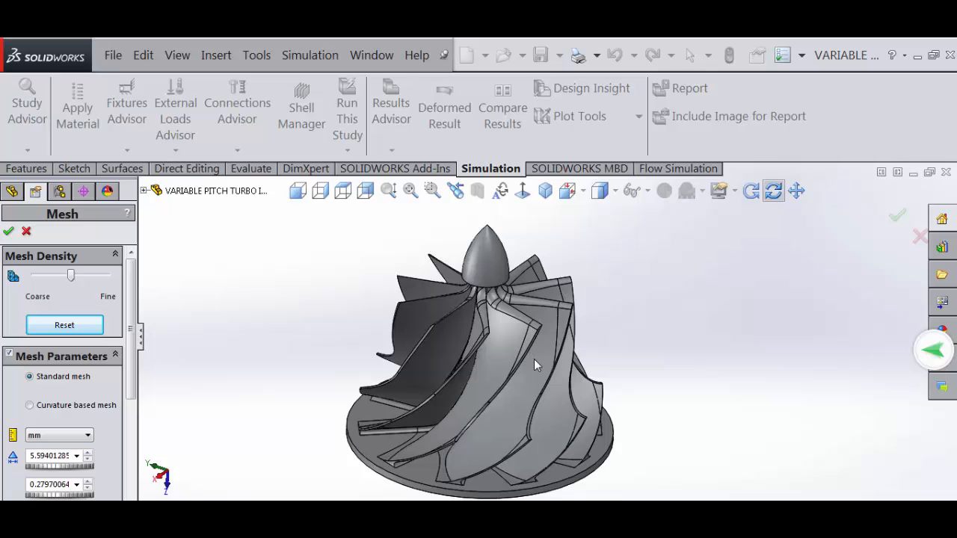
pyautogui.moveTo(534, 359)
pyautogui.mouseDown()
pyautogui.moveTo(541, 379)
pyautogui.moveTo(562, 380)
pyautogui.moveTo(501, 368)
pyautogui.moveTo(525, 342)
pyautogui.mouseUp()
pyautogui.press('Escape')
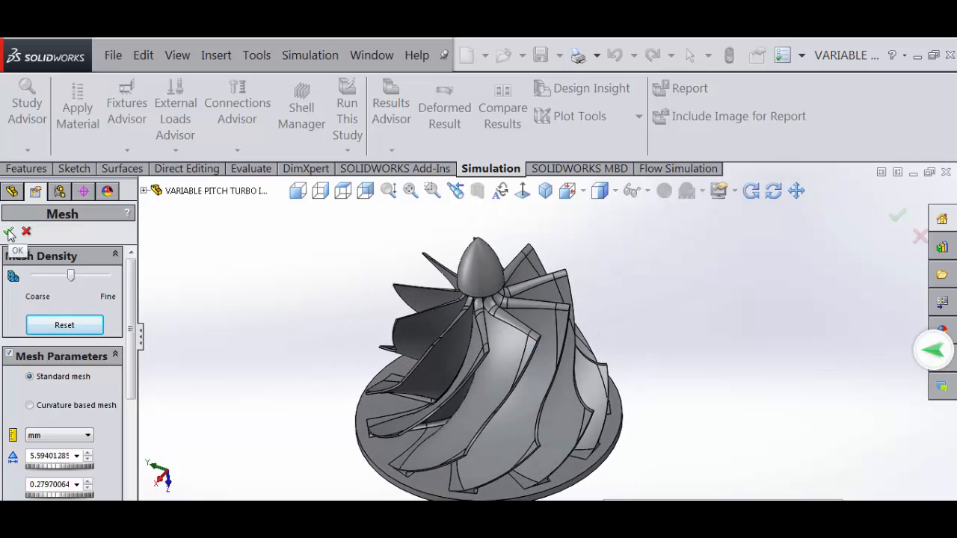
pyautogui.click(9, 233)
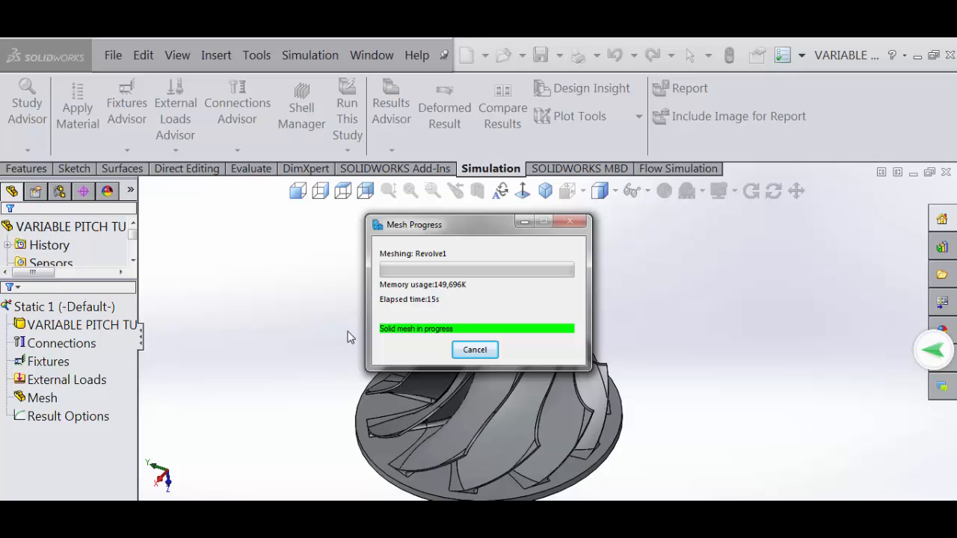
pyautogui.click(822, 516)
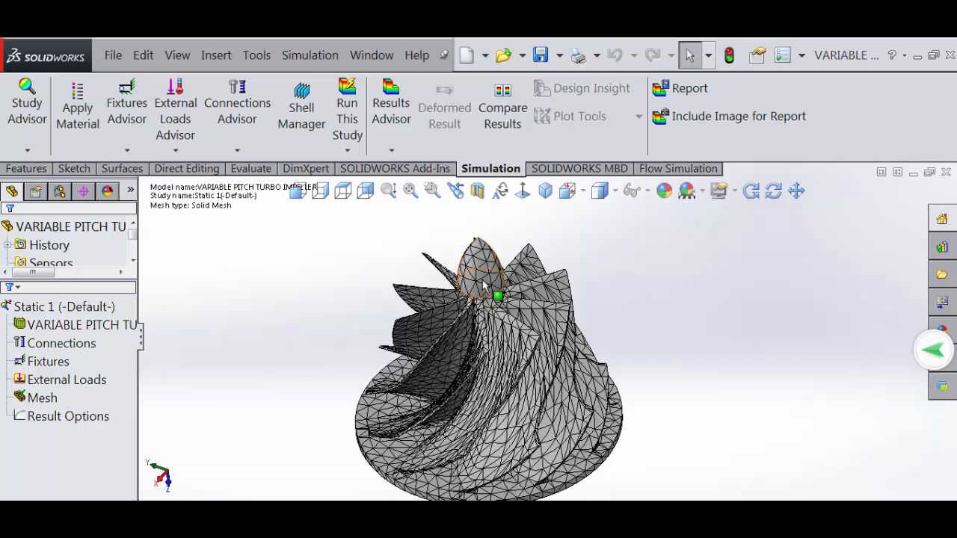
# Inspect the blade mesh up close, then reopen the mesh creation settings and choose a curvature based mesh.
pyautogui.click(388, 190)
pyautogui.moveTo(529, 359); pyautogui.dragTo(548, 279)
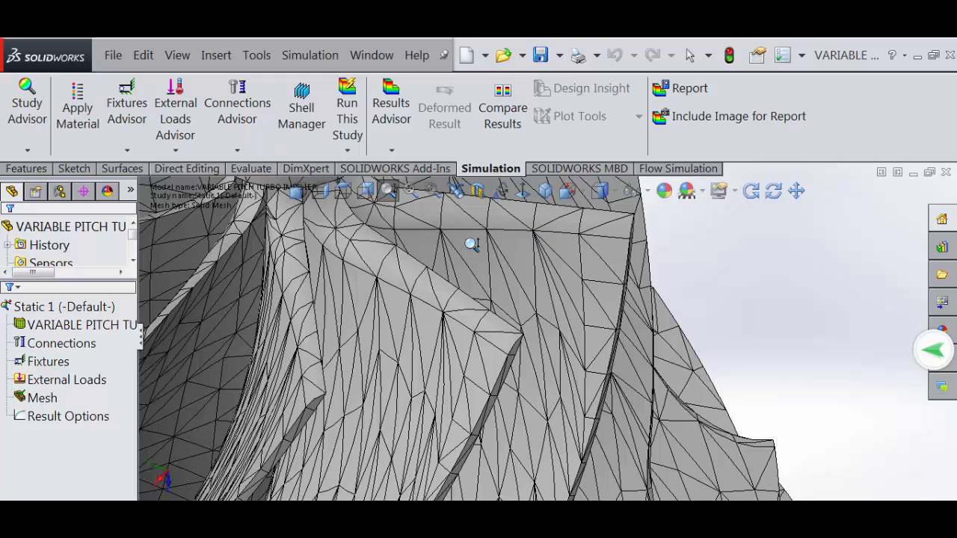
pyautogui.moveTo(444, 321); pyautogui.dragTo(452, 340)
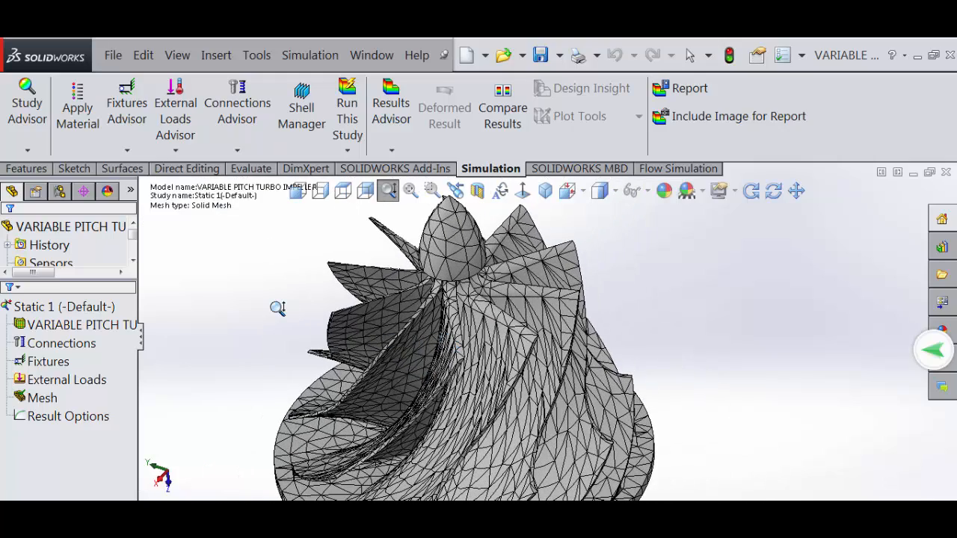
pyautogui.press('Escape')
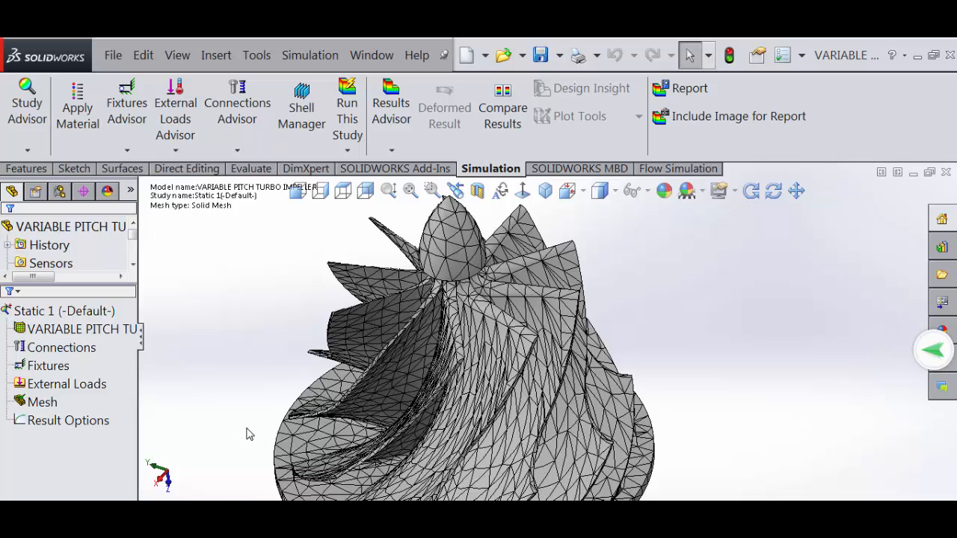
pyautogui.click(52, 405)
pyautogui.rightClick(46, 410)
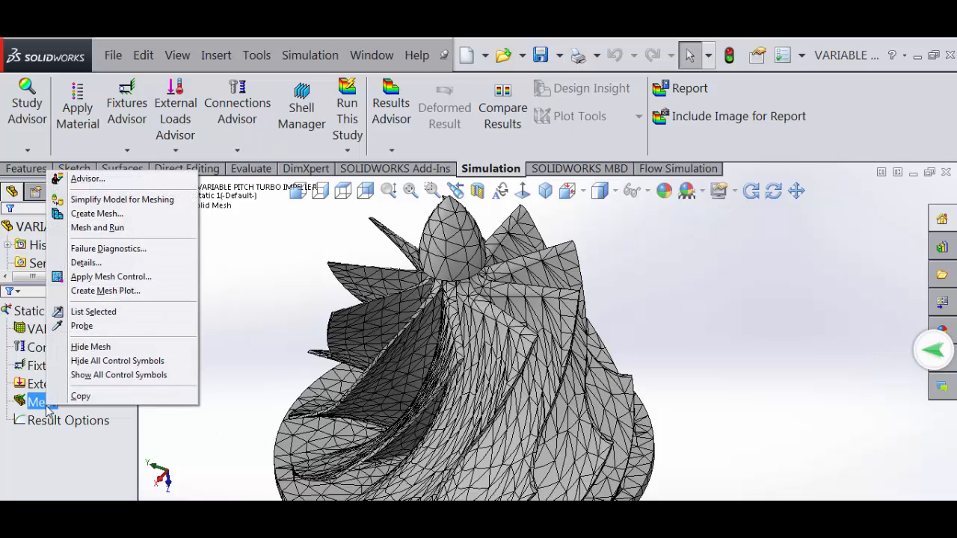
pyautogui.click(139, 216)
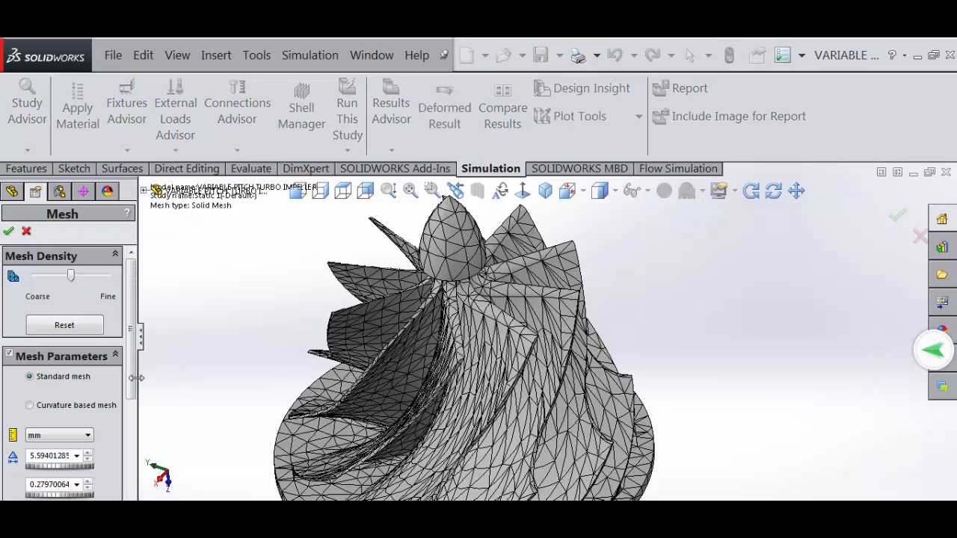
pyautogui.moveTo(134, 377); pyautogui.dragTo(134, 411)
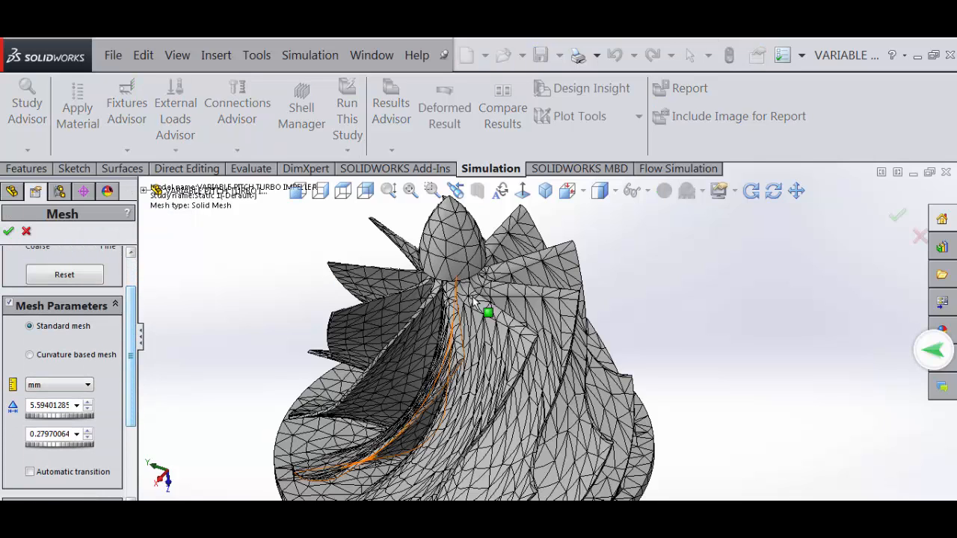
pyautogui.click(30, 356)
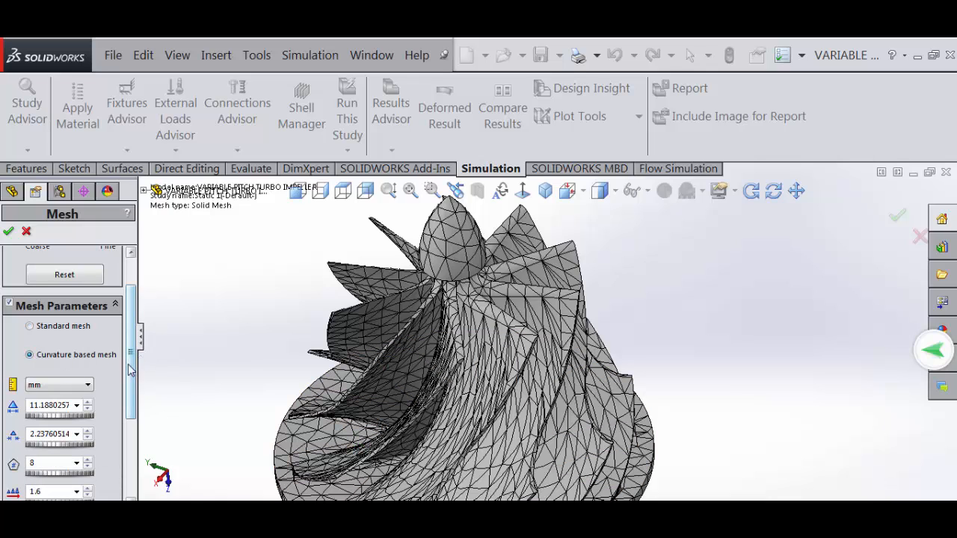
# Examine the curvature based mesh parameters and the curved blade edges and fillets near the impeller's base disc.
pyautogui.moveTo(130, 358); pyautogui.dragTo(131, 392)
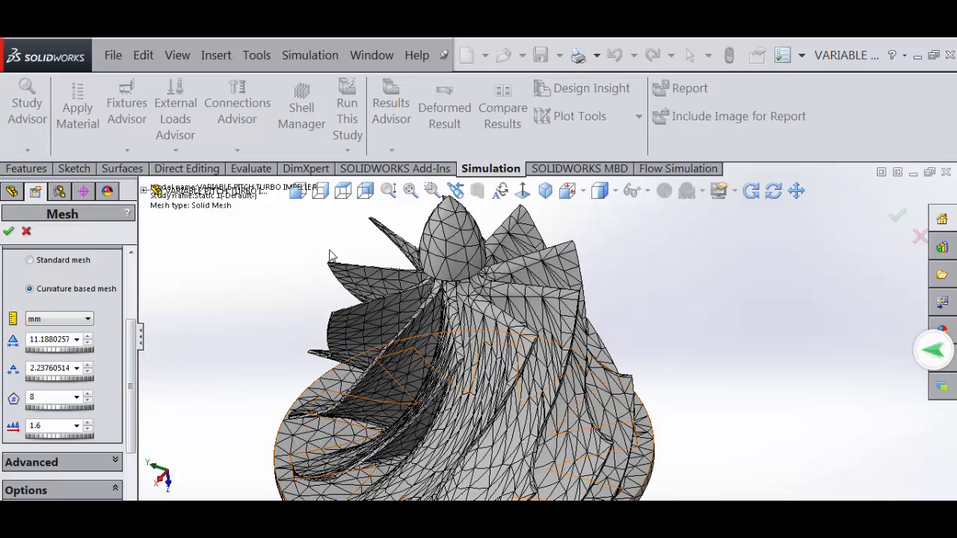
pyautogui.click(388, 191)
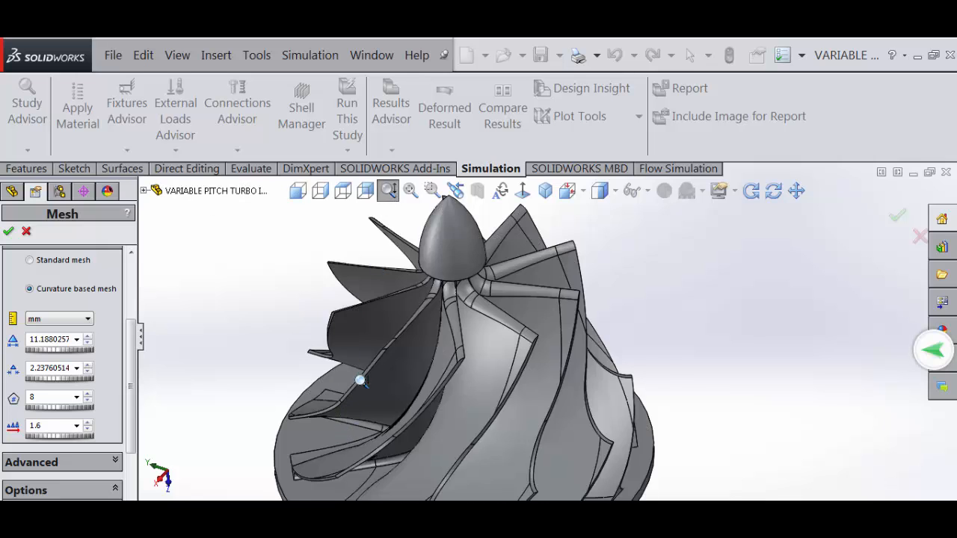
pyautogui.moveTo(360, 380); pyautogui.dragTo(505, 262)
pyautogui.click(797, 191)
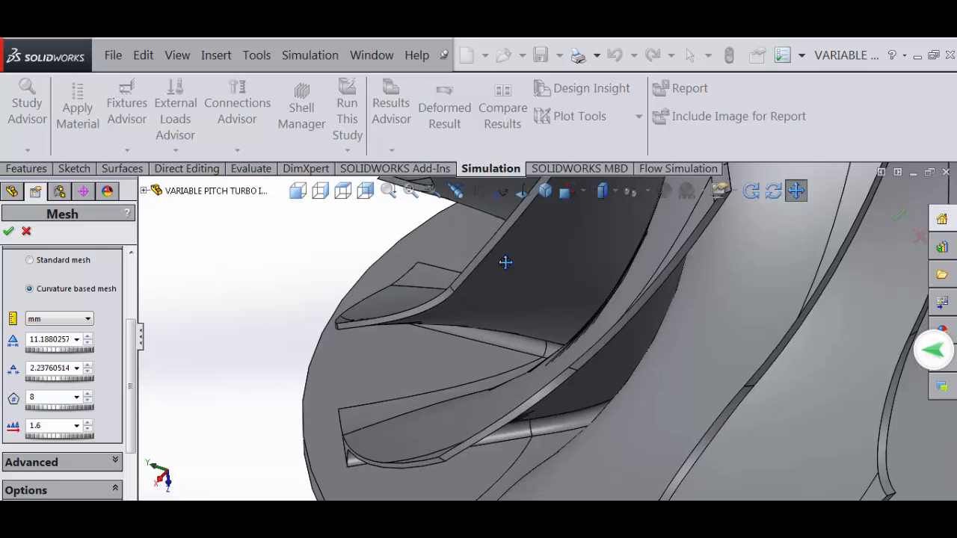
pyautogui.click(389, 192)
pyautogui.moveTo(438, 323); pyautogui.dragTo(440, 293)
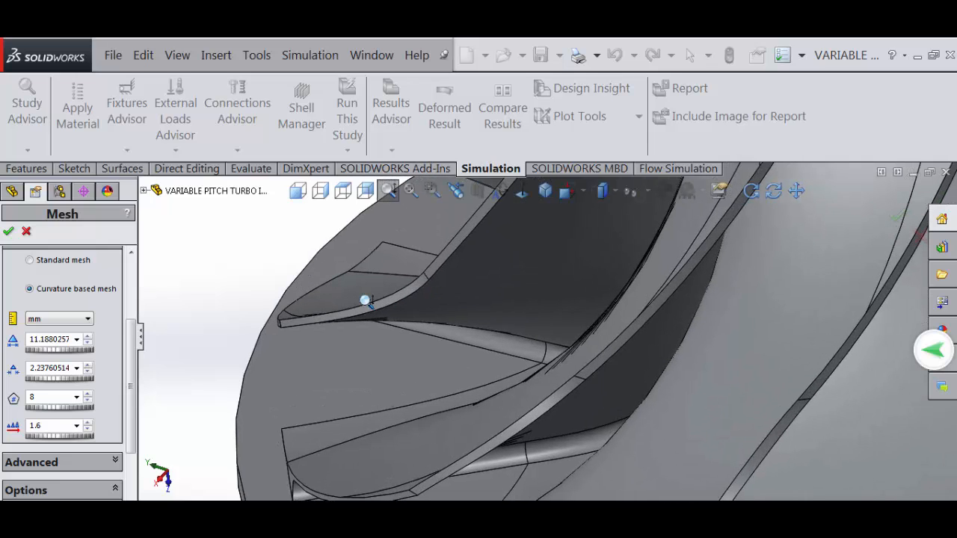
pyautogui.press('Escape')
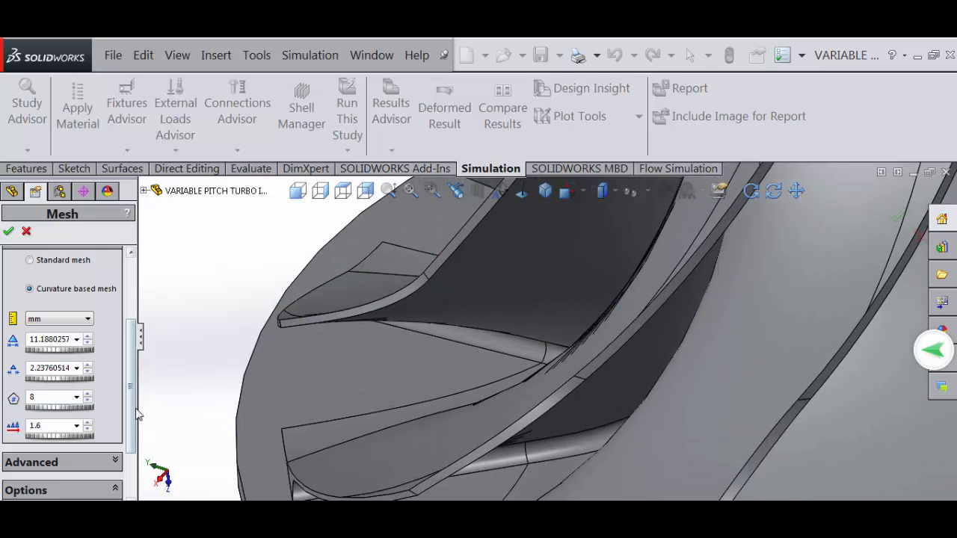
pyautogui.scroll(-3, 133, 419)
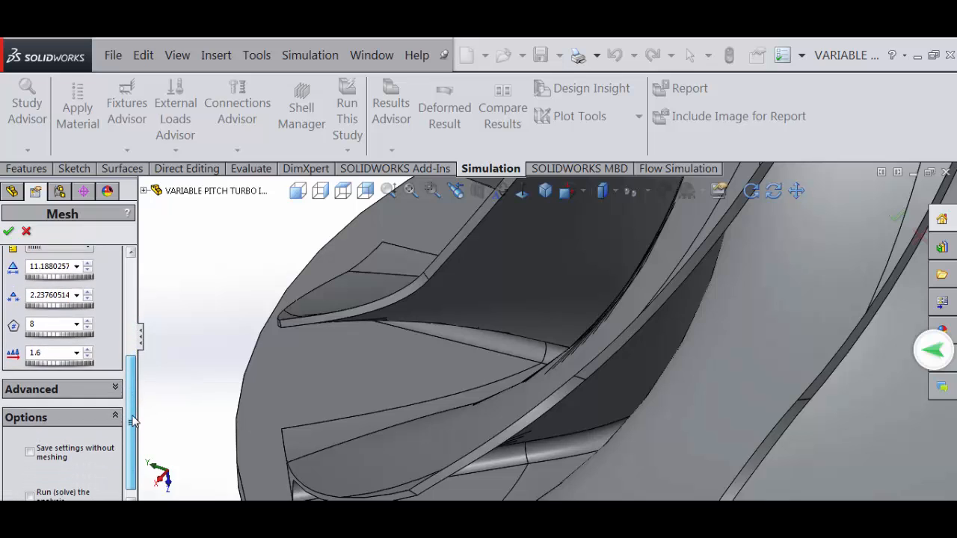
pyautogui.scroll(4, 133, 419)
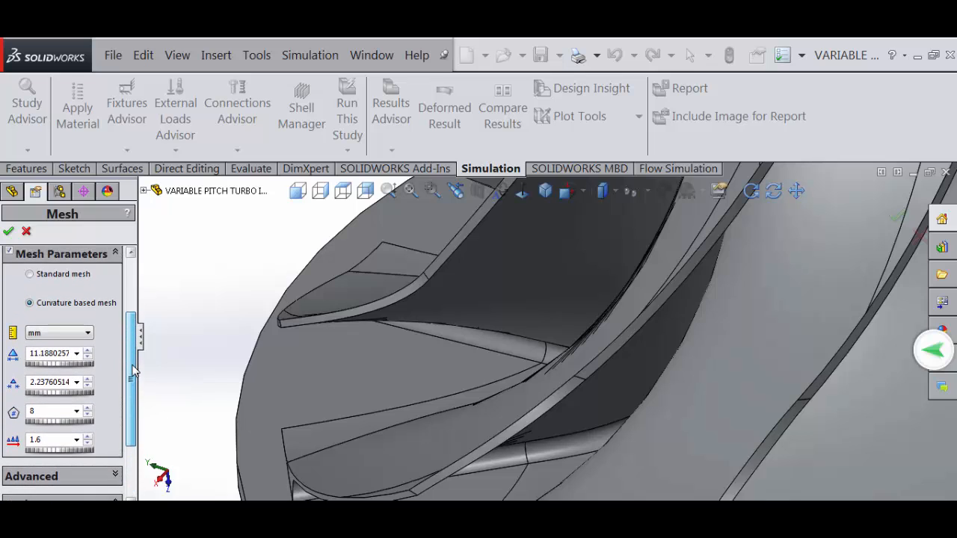
# Generate the curvature based mesh on the impeller with the current mesh parameters.
pyautogui.scroll(3, 133, 370)
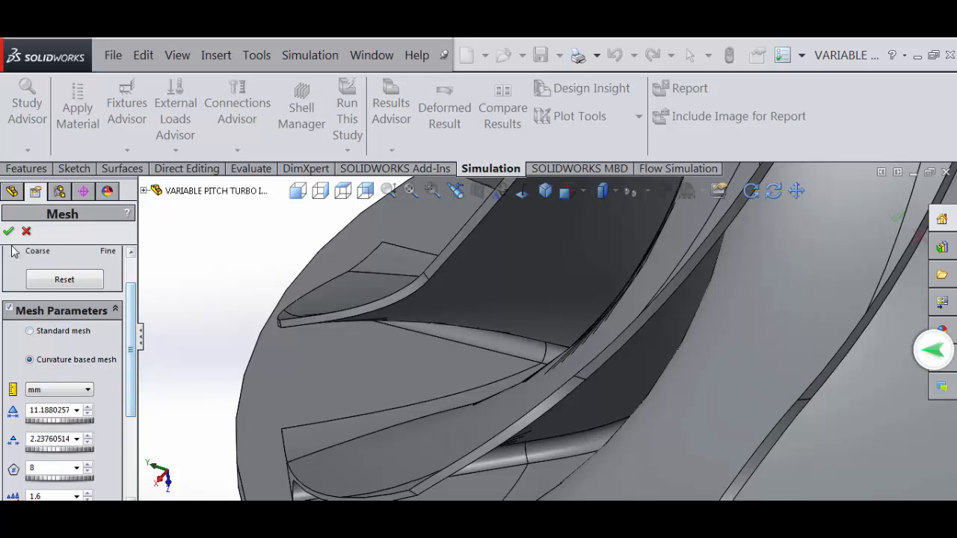
pyautogui.click(9, 233)
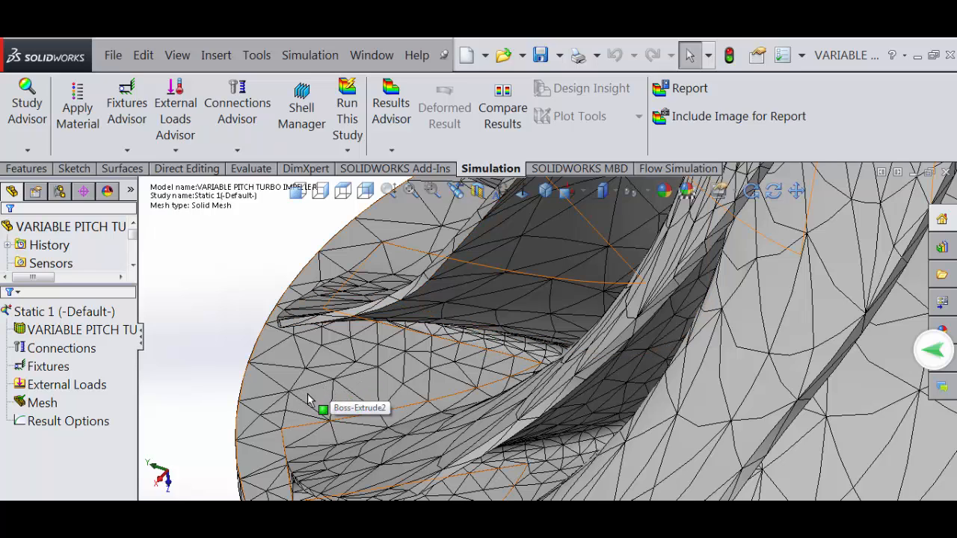
# Review the curvature based mesh settings without changing them, and look over the mesh on the whole impeller.
pyautogui.click(44, 403)
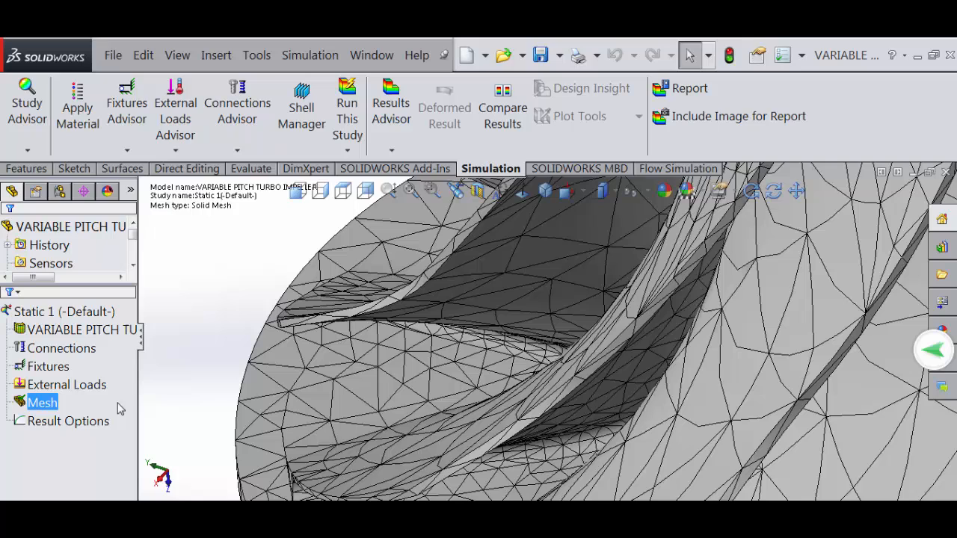
pyautogui.rightClick(34, 404)
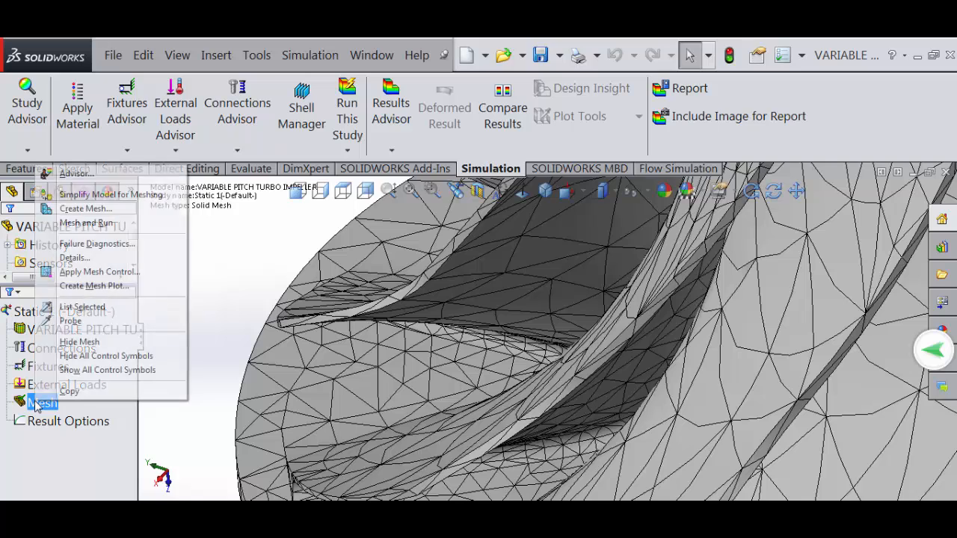
pyautogui.click(114, 210)
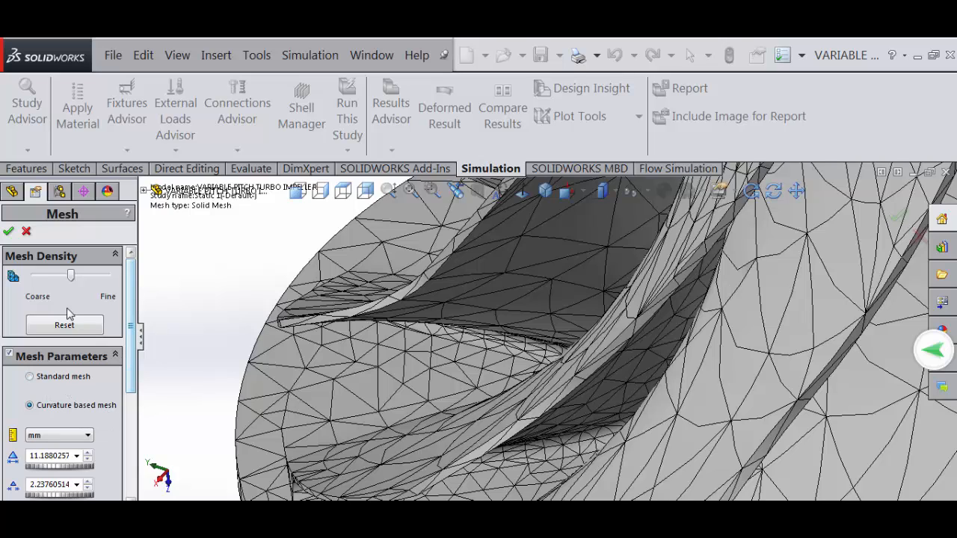
pyautogui.click(26, 232)
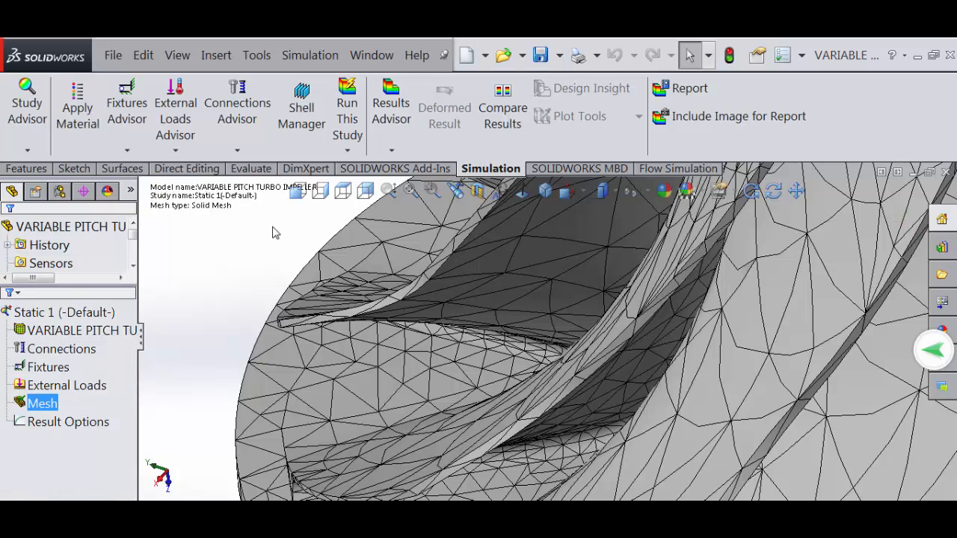
pyautogui.click(388, 192)
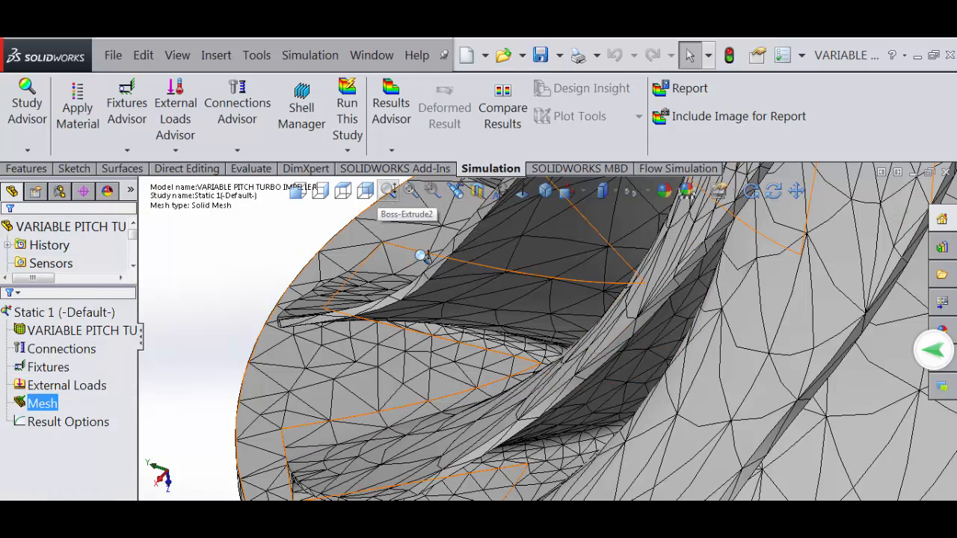
pyautogui.moveTo(421, 296); pyautogui.dragTo(399, 342)
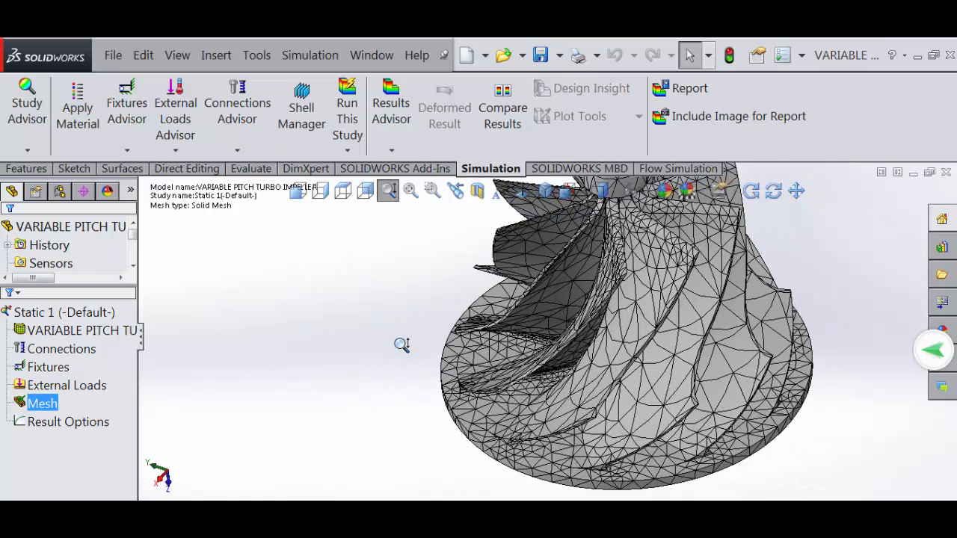
pyautogui.press('Escape')
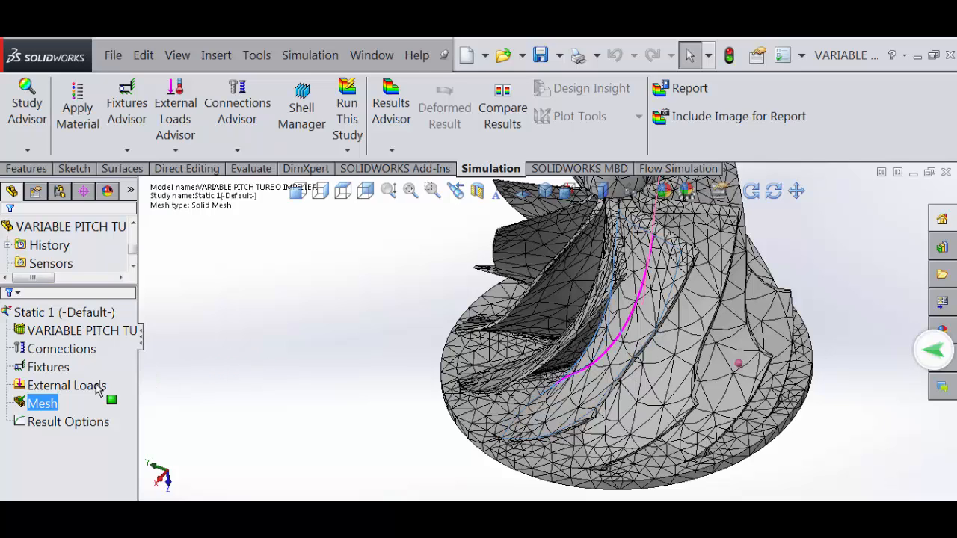
# Apply a mesh control to the face of one front blade, using mm units and an element size of 0.50 mm.
pyautogui.rightClick(45, 408)
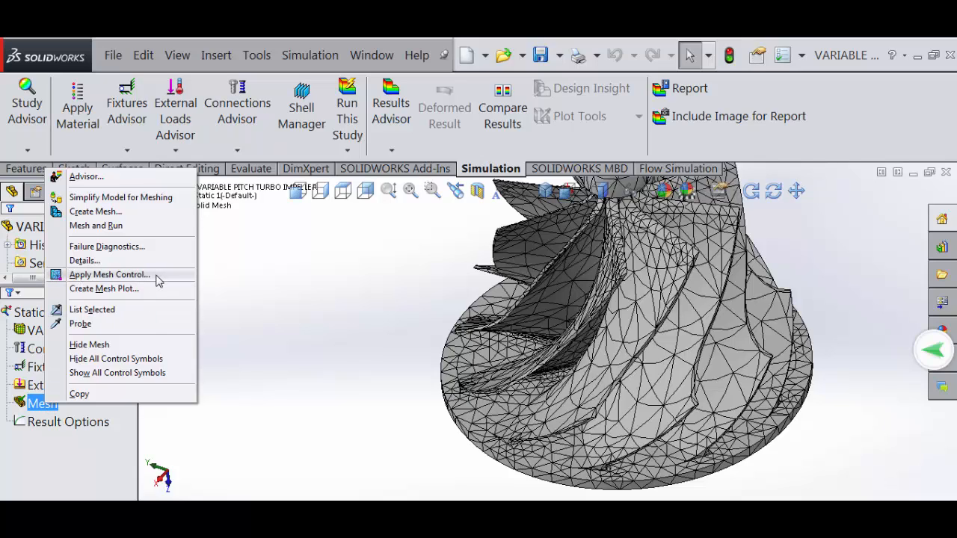
pyautogui.click(112, 275)
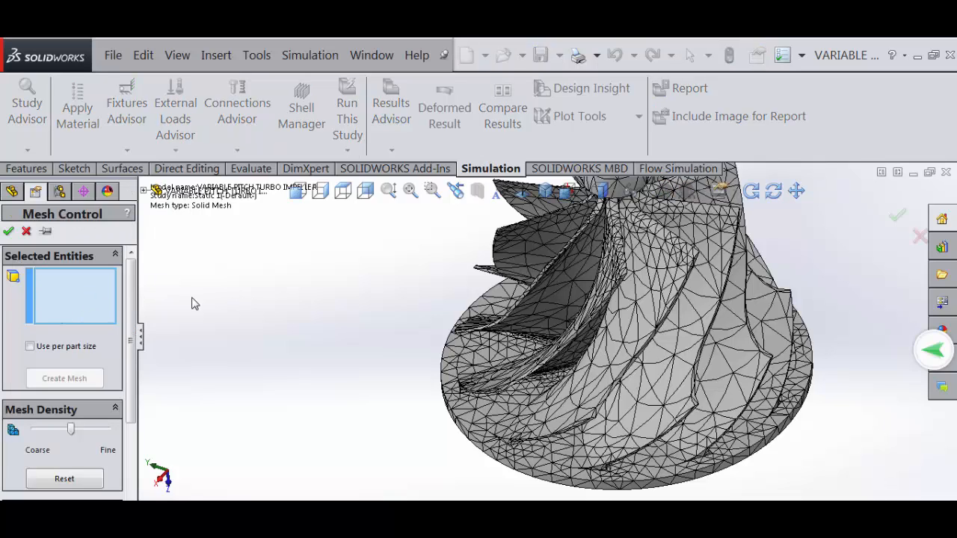
pyautogui.click(618, 351)
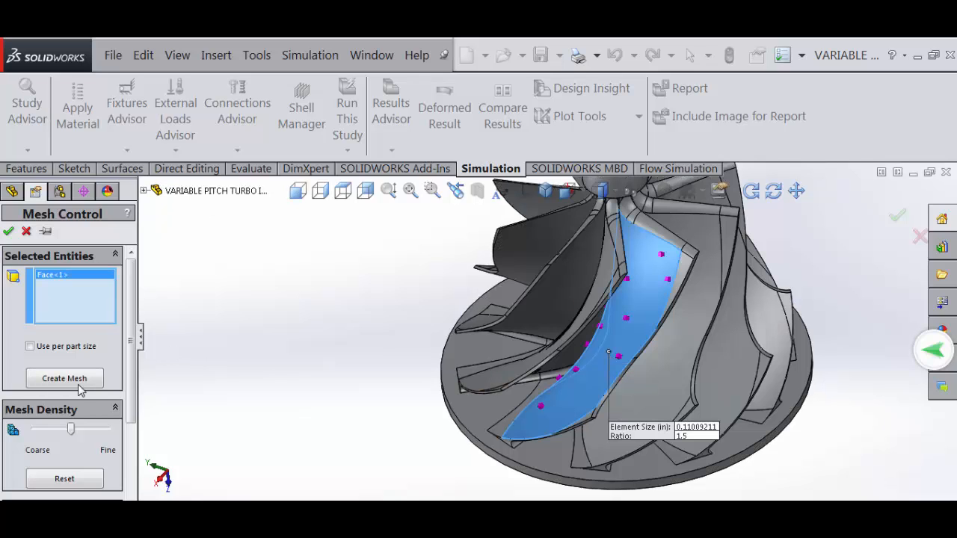
pyautogui.scroll(-3, 127, 374)
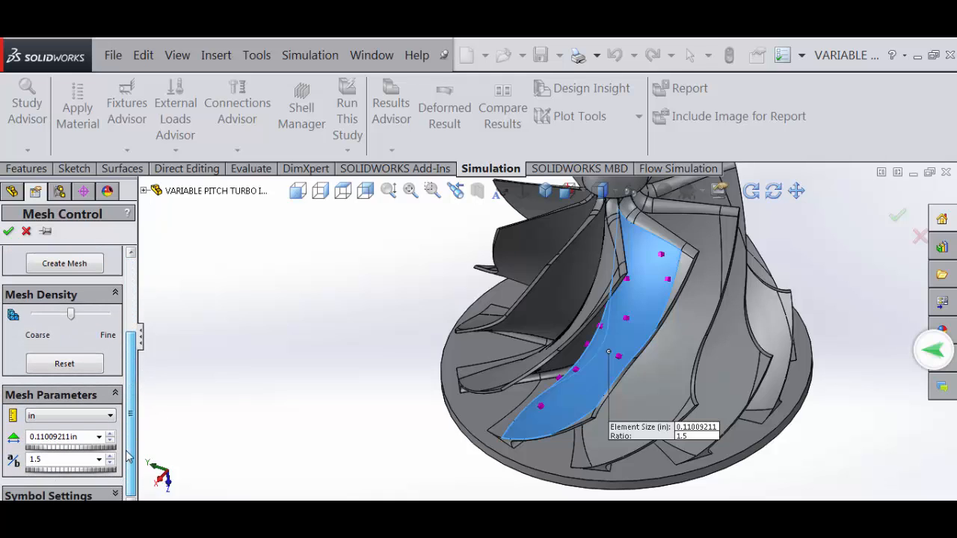
pyautogui.click(51, 424)
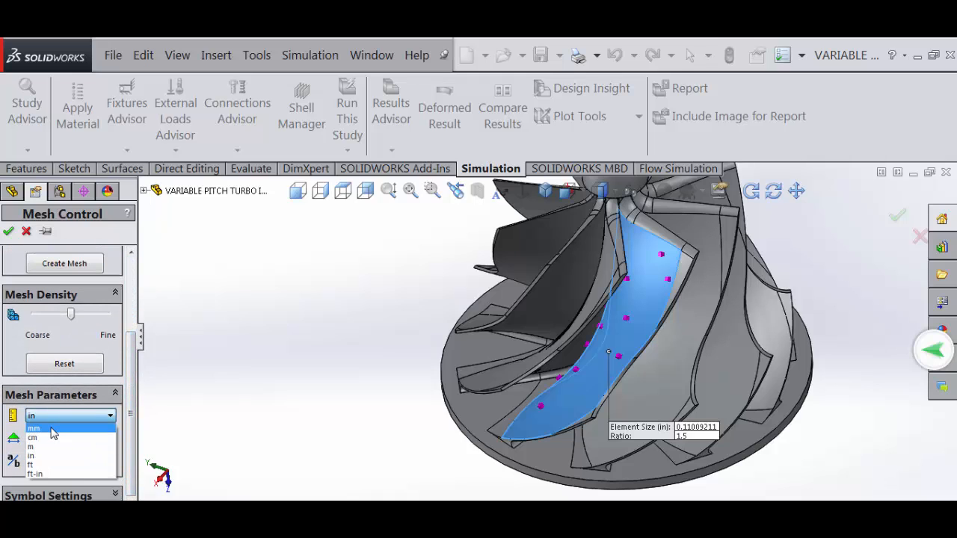
pyautogui.click(52, 432)
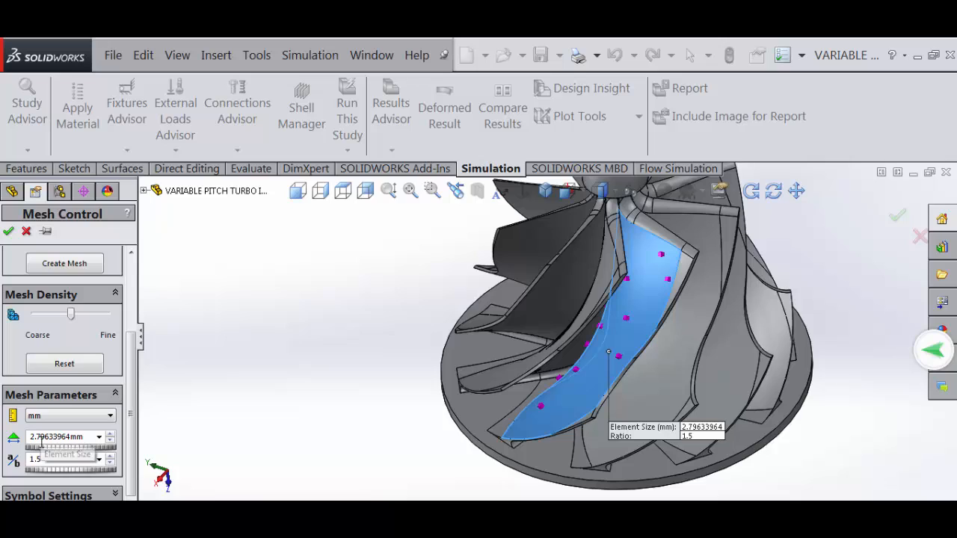
pyautogui.moveTo(89, 437); pyautogui.dragTo(3, 447)
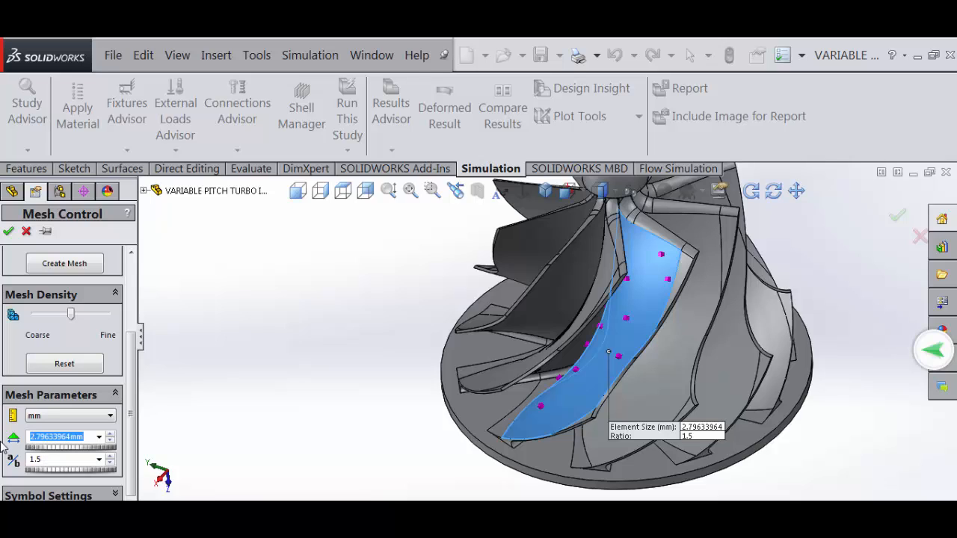
pyautogui.write('0.50mm')
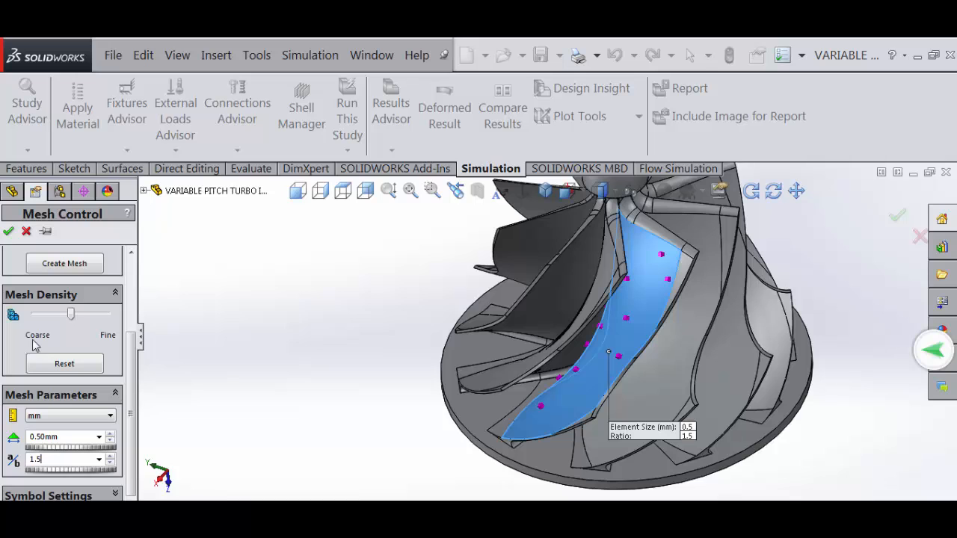
pyautogui.click(9, 232)
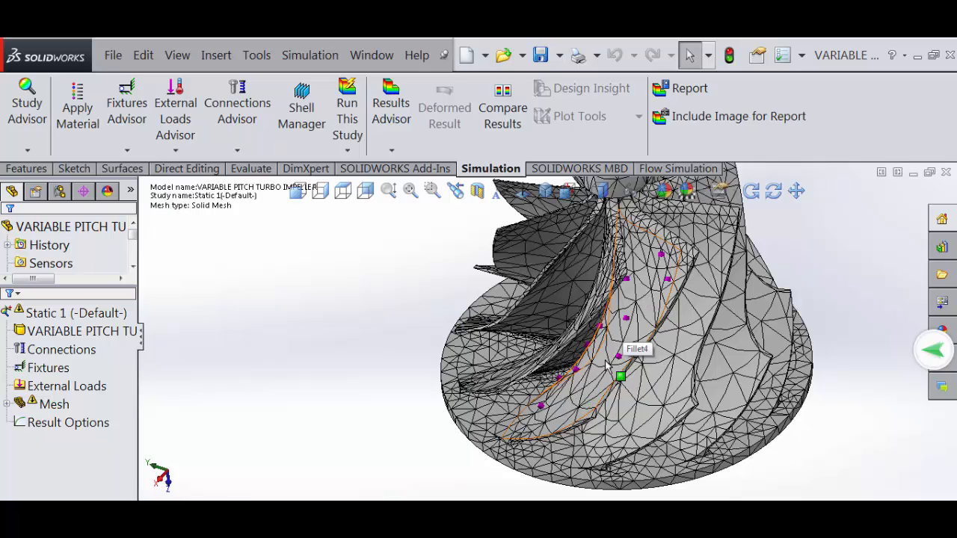
# Regenerate the curvature based mesh with the blade face's mesh control included.
pyautogui.click(49, 406)
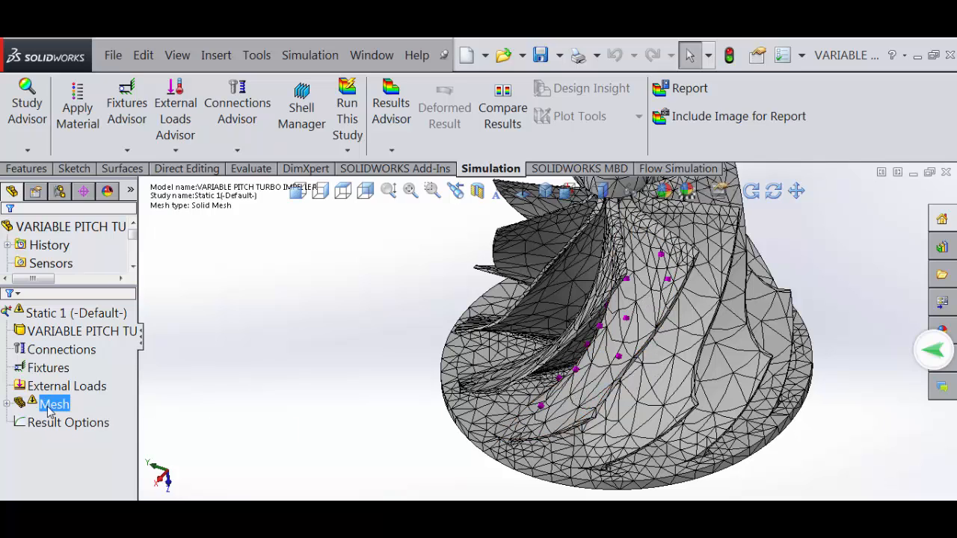
pyautogui.rightClick(53, 407)
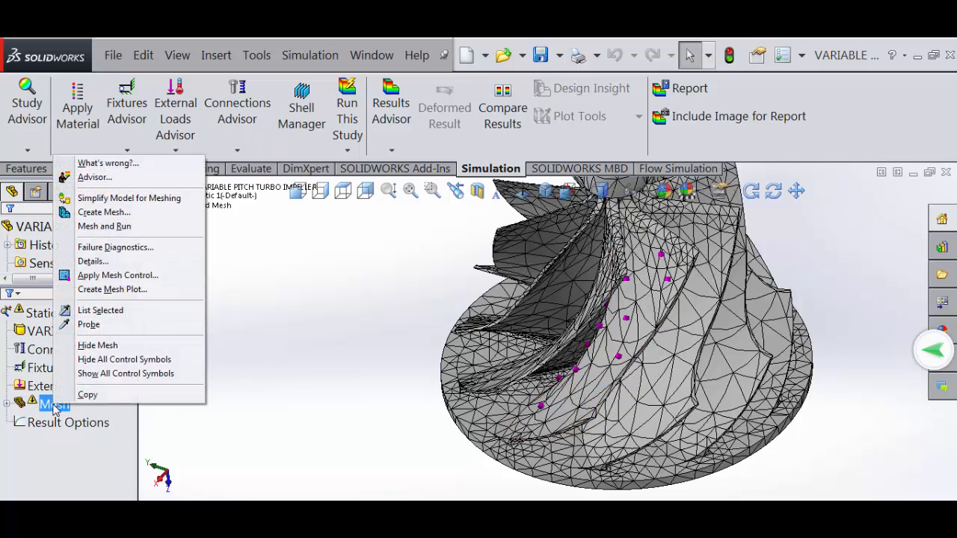
pyautogui.click(137, 214)
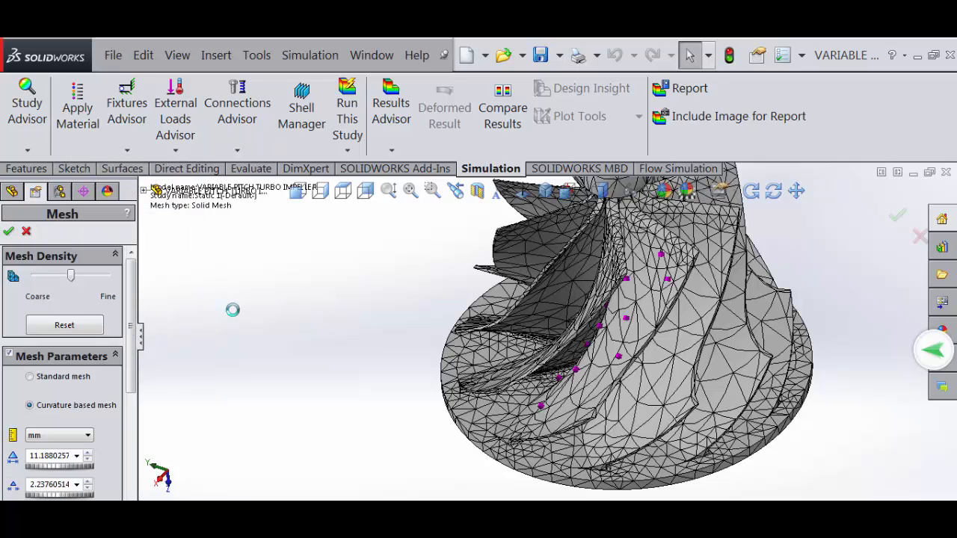
pyautogui.click(9, 232)
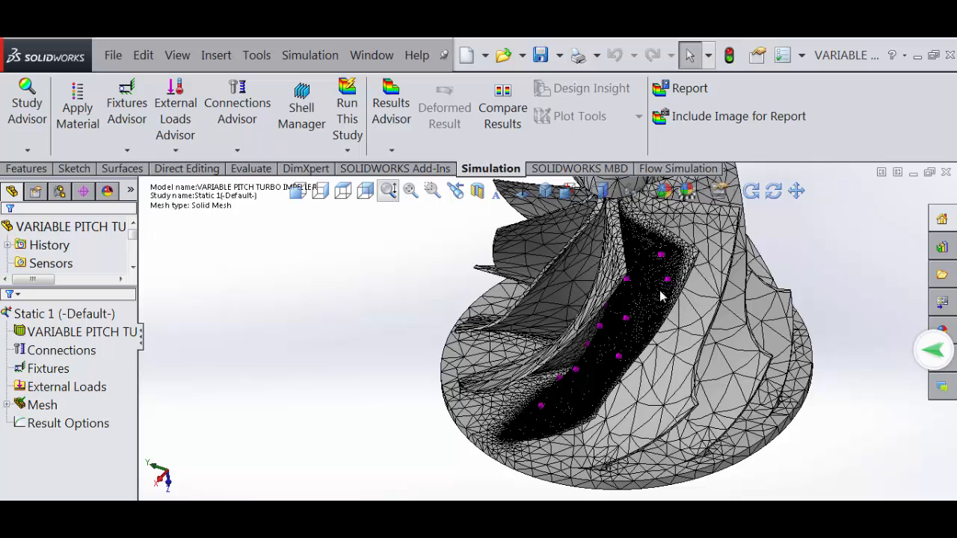
# Inspect the refined mesh on the controlled blade face up close and against the rest of the impeller.
pyautogui.moveTo(677, 290); pyautogui.dragTo(796, 192)
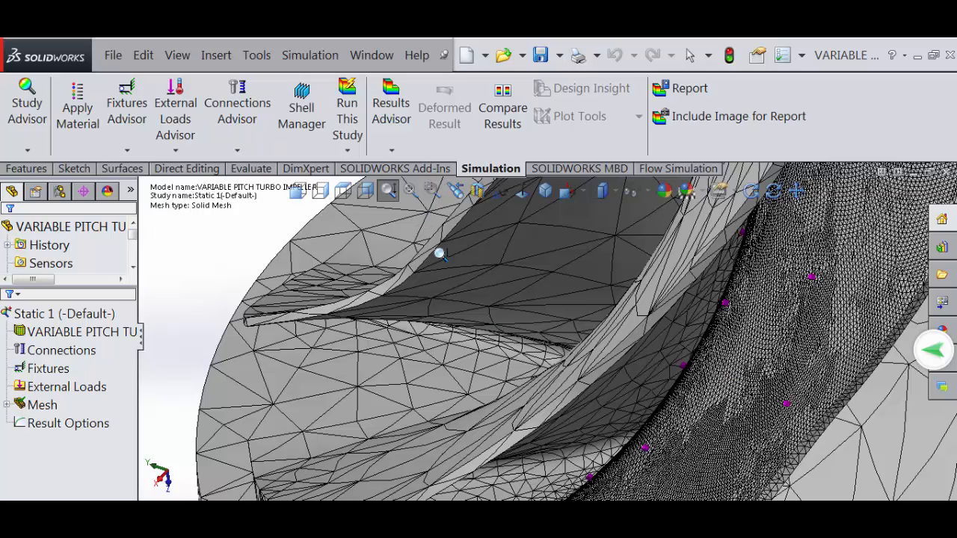
pyautogui.moveTo(425, 295); pyautogui.dragTo(429, 360)
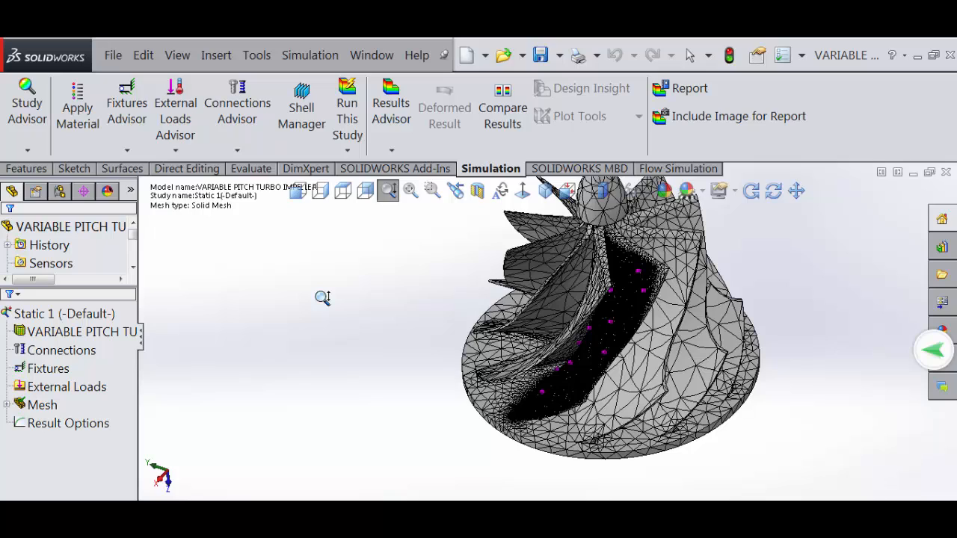
pyautogui.press('Escape')
# Expand the study's mesh controls and check which face Control-1 covers and which actions it offers.
pyautogui.click(50, 406)
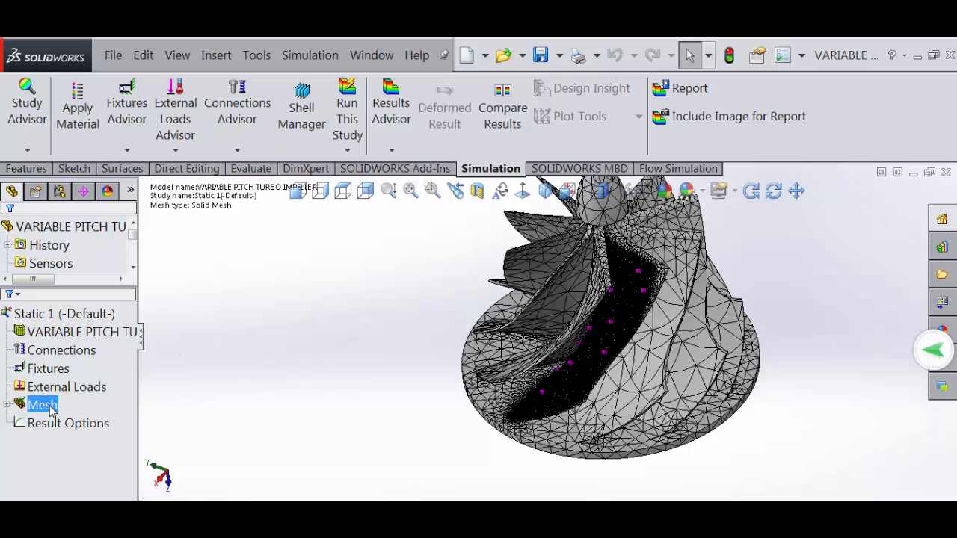
pyautogui.click(6, 405)
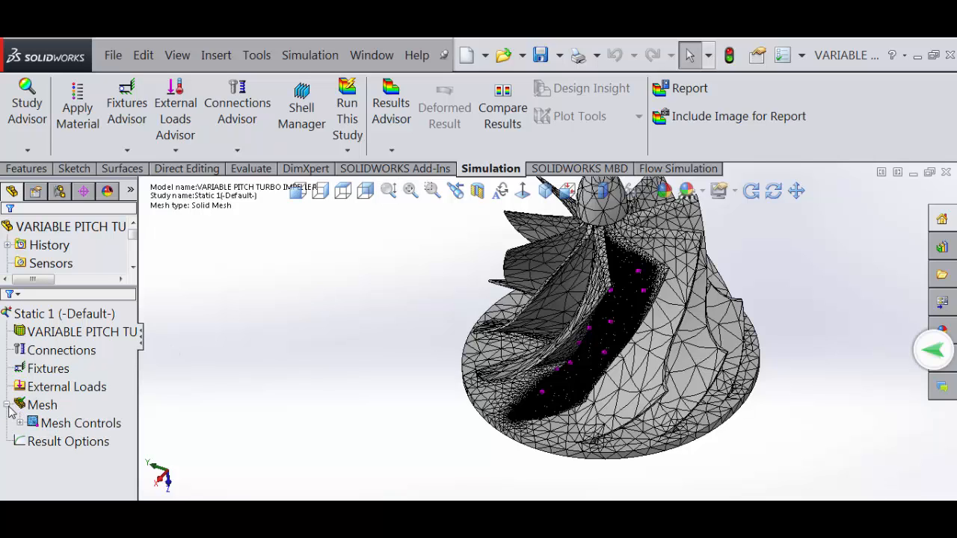
pyautogui.click(43, 423)
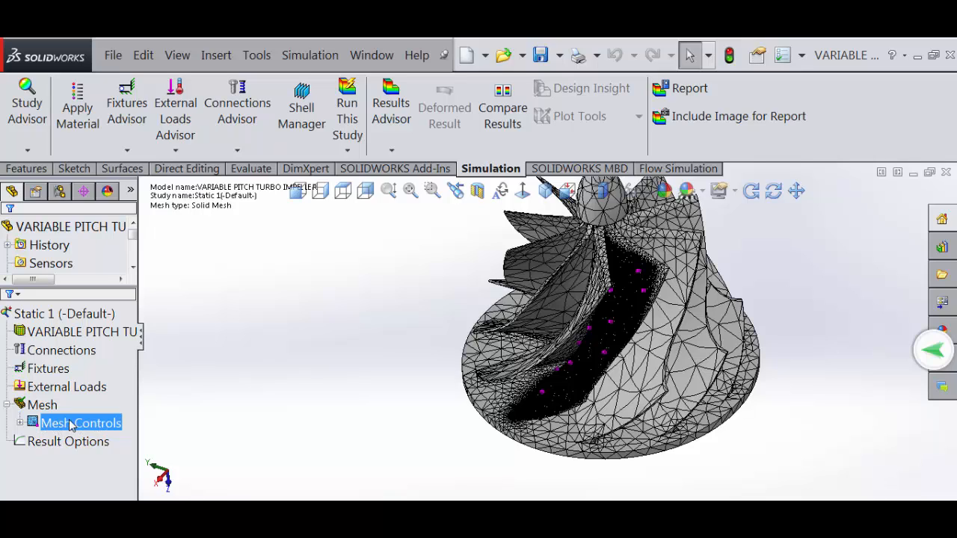
pyautogui.click(44, 407)
pyautogui.click(46, 424)
pyautogui.rightClick(48, 427)
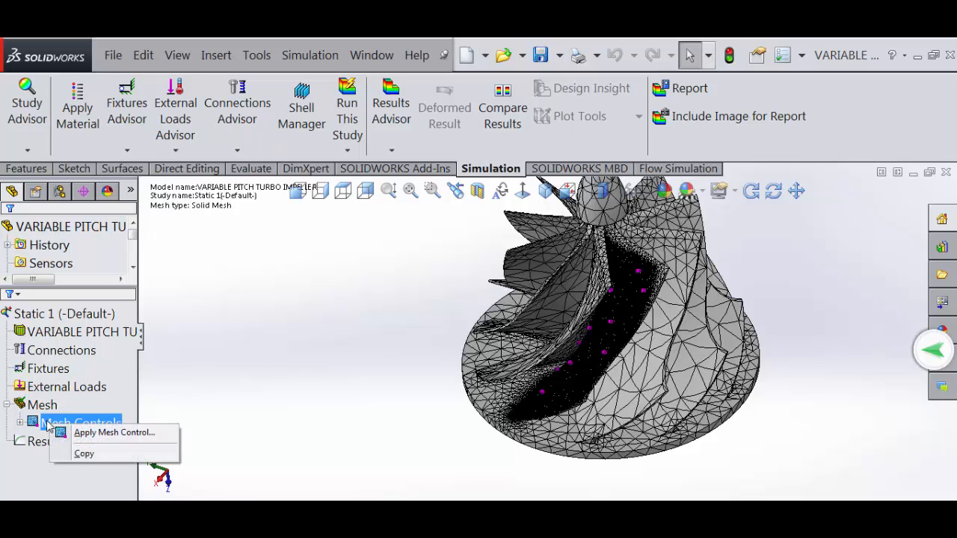
pyautogui.press('Escape')
pyautogui.click(20, 423)
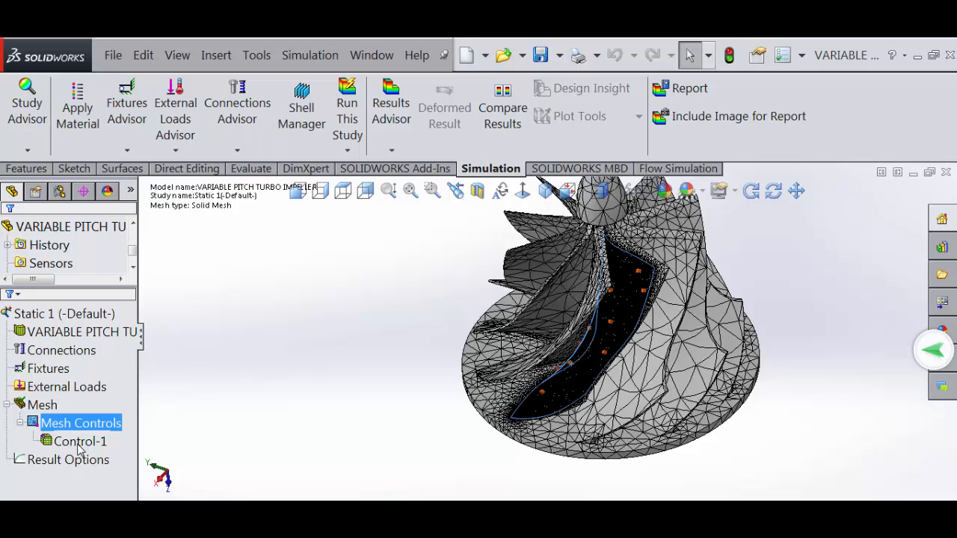
pyautogui.click(67, 441)
pyautogui.rightClick(68, 442)
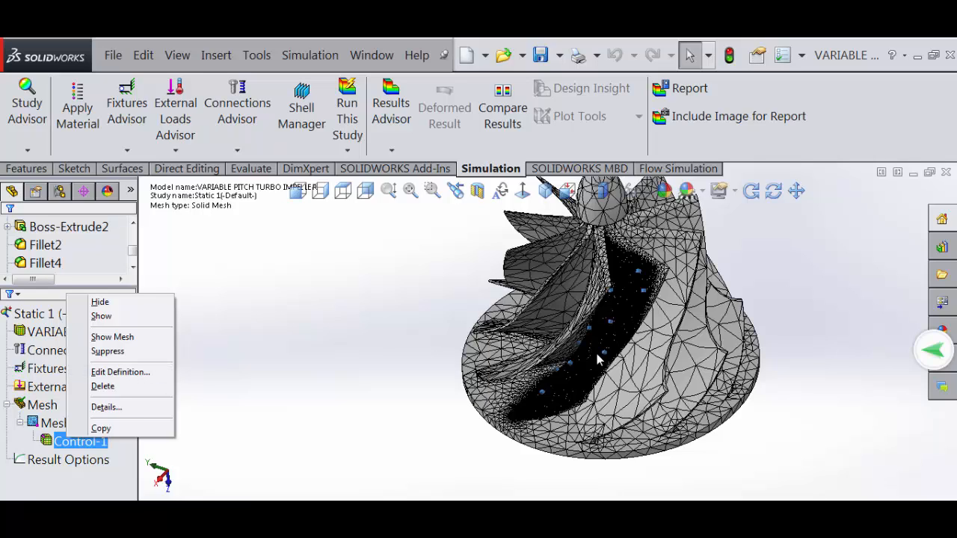
pyautogui.click(158, 473)
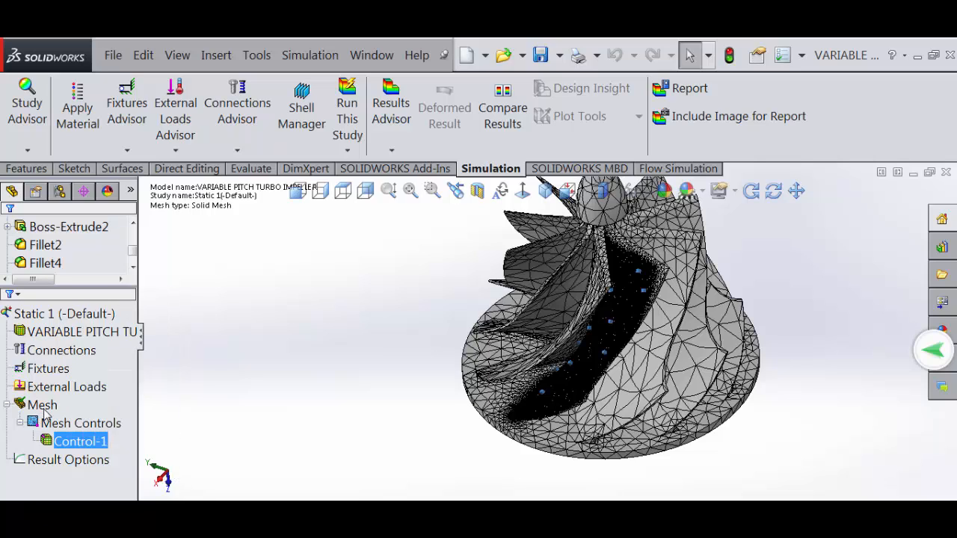
# Start a new mesh control on the domed nose face at the tip of the impeller hub.
pyautogui.click(43, 405)
pyautogui.rightClick(47, 410)
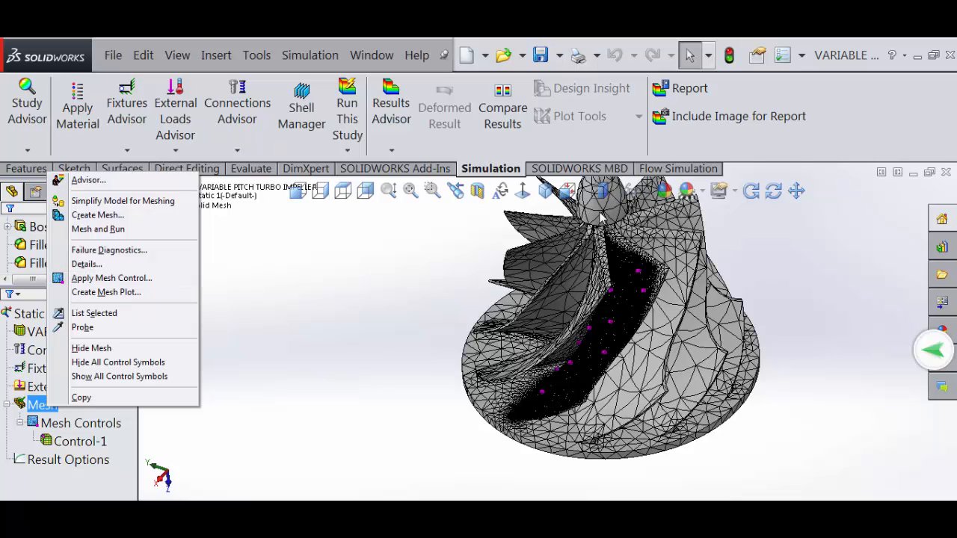
pyautogui.click(141, 278)
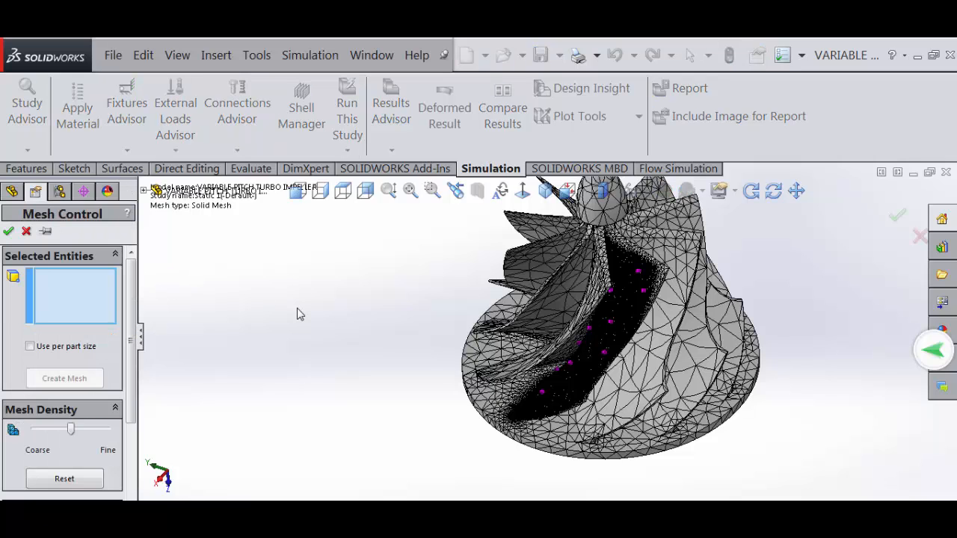
pyautogui.click(796, 191)
pyautogui.moveTo(728, 252); pyautogui.dragTo(684, 310)
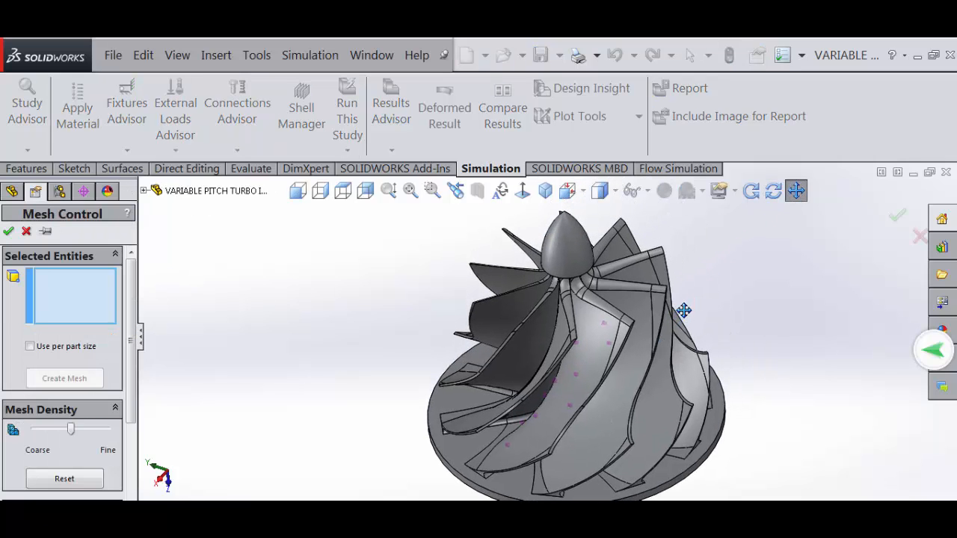
pyautogui.press('Escape')
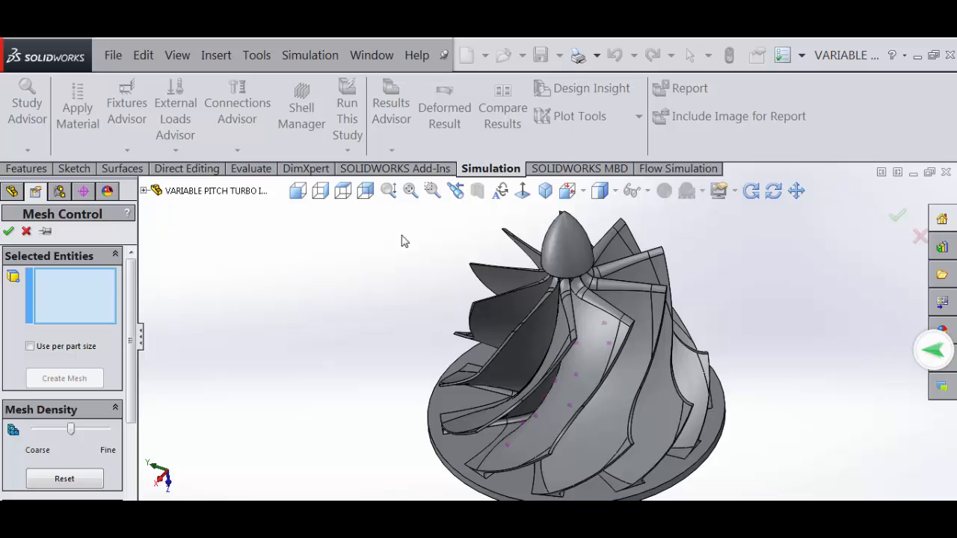
pyautogui.click(574, 240)
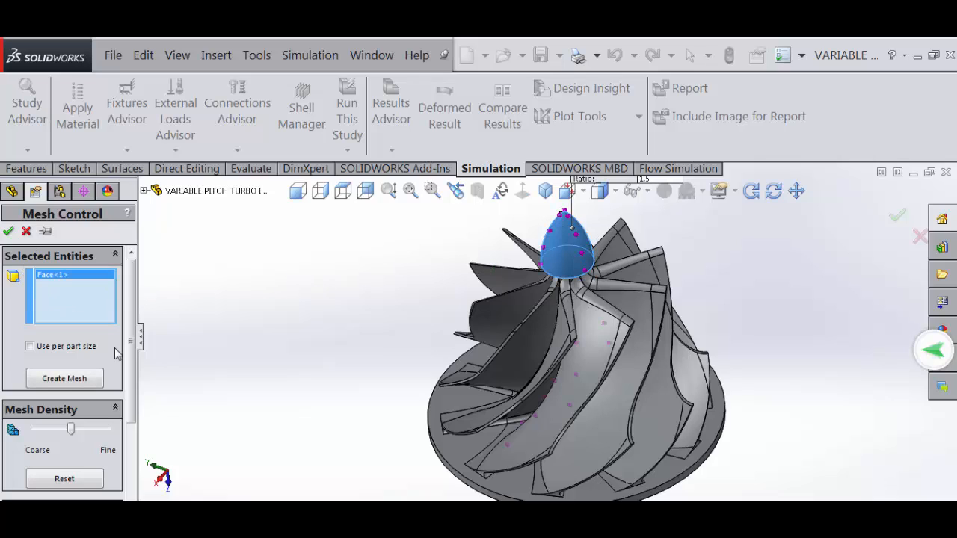
# Set the nose face's mesh control to mm units with an element size of 1.00 mm and apply it.
pyautogui.scroll(-3, 127, 373)
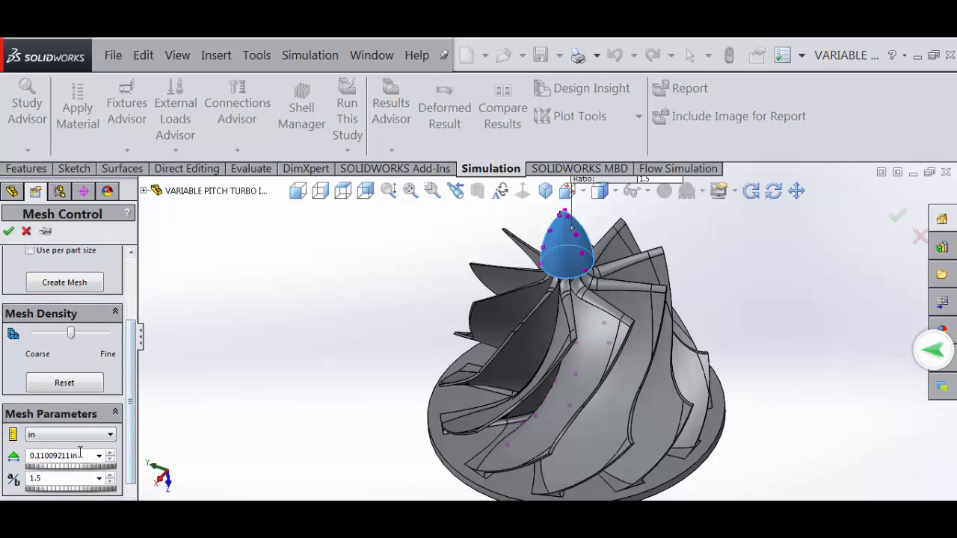
pyautogui.click(37, 455)
pyautogui.click(59, 434)
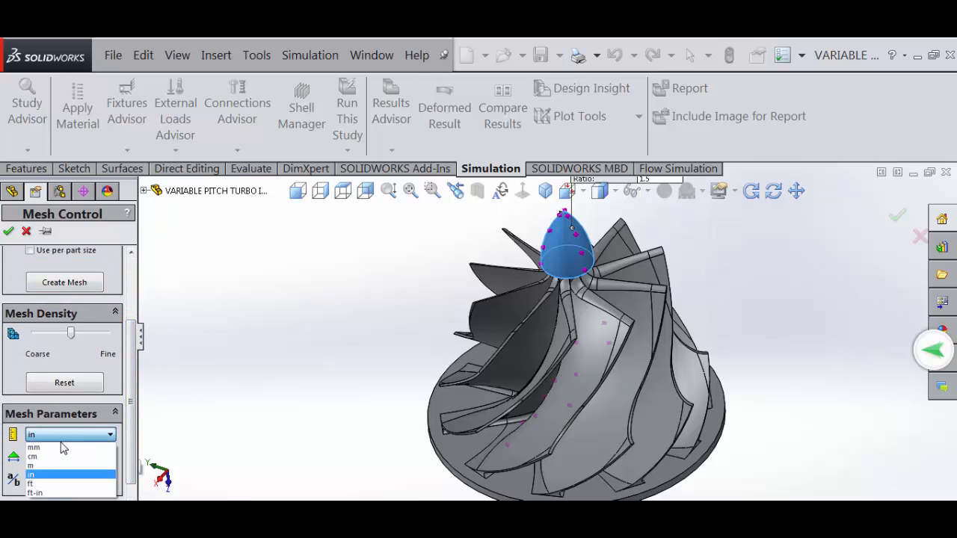
pyautogui.click(63, 450)
pyautogui.doubleClick(88, 455)
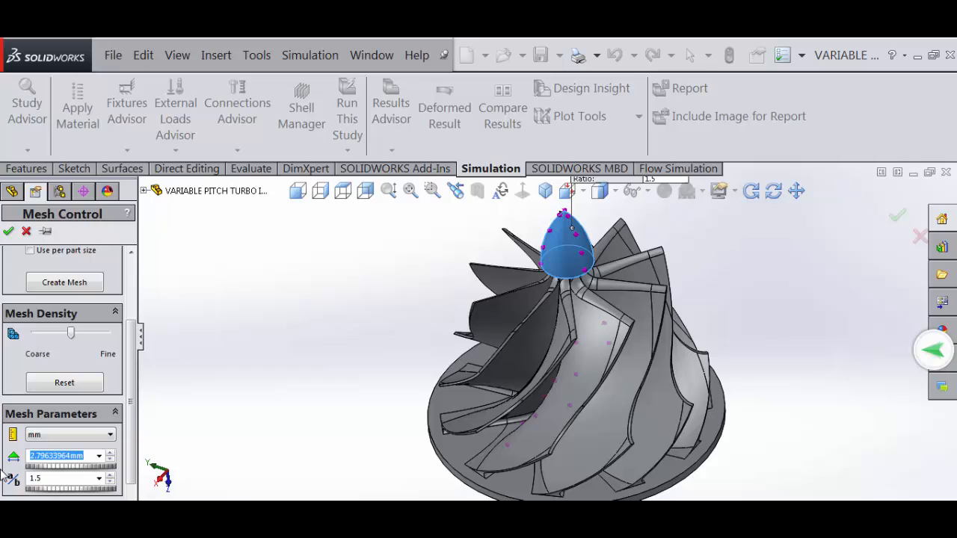
pyautogui.write('1.00mm')
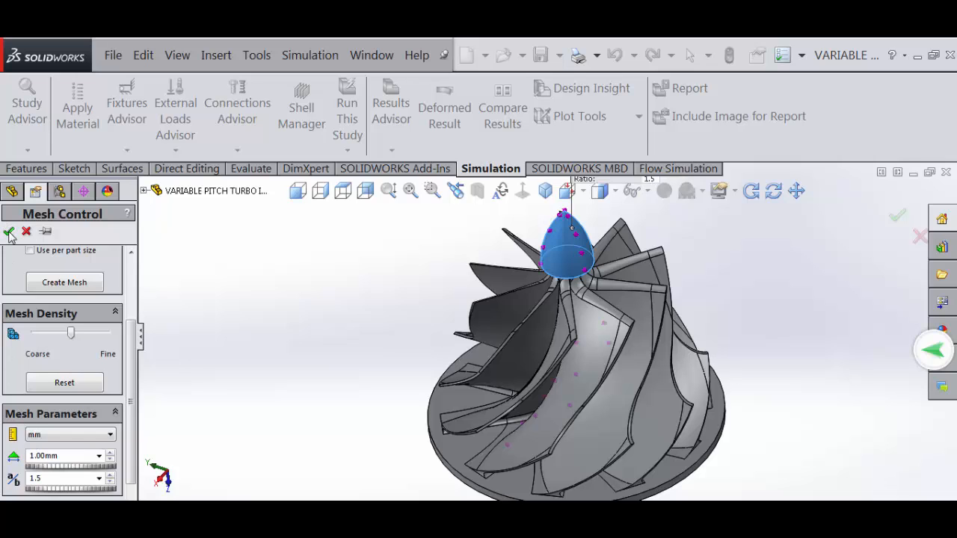
pyautogui.click(9, 232)
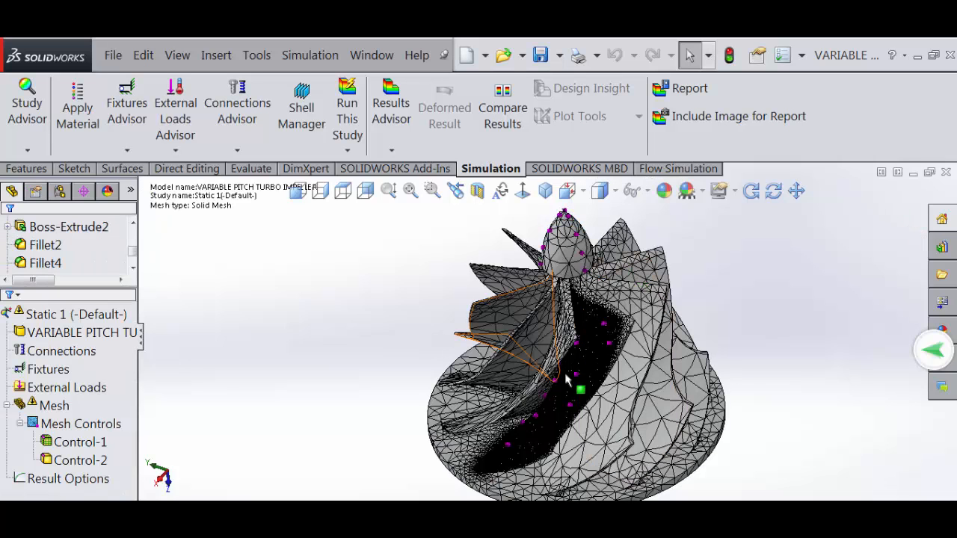
# Regenerate the curvature based mesh with the mesh controls on both the blade face and the nose face.
pyautogui.click(110, 424)
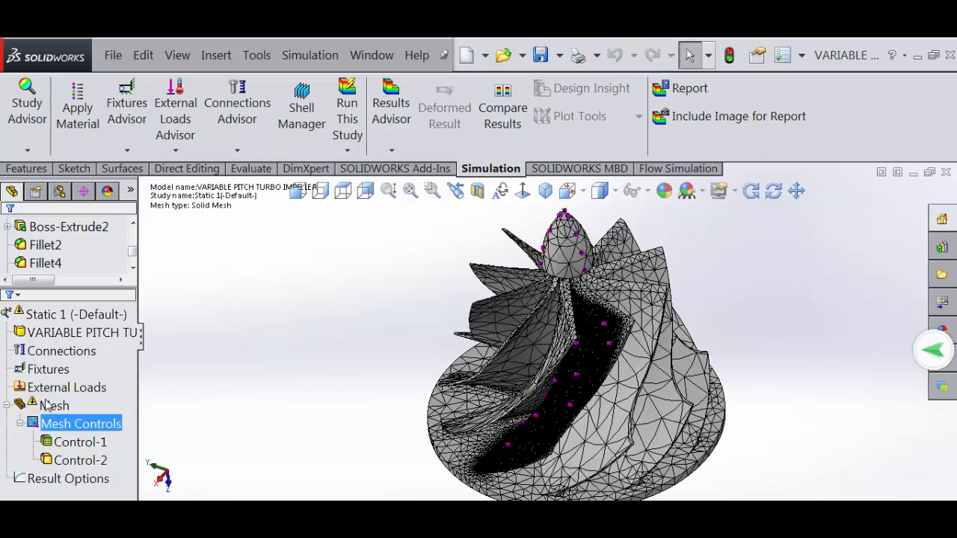
pyautogui.click(49, 405)
pyautogui.rightClick(49, 405)
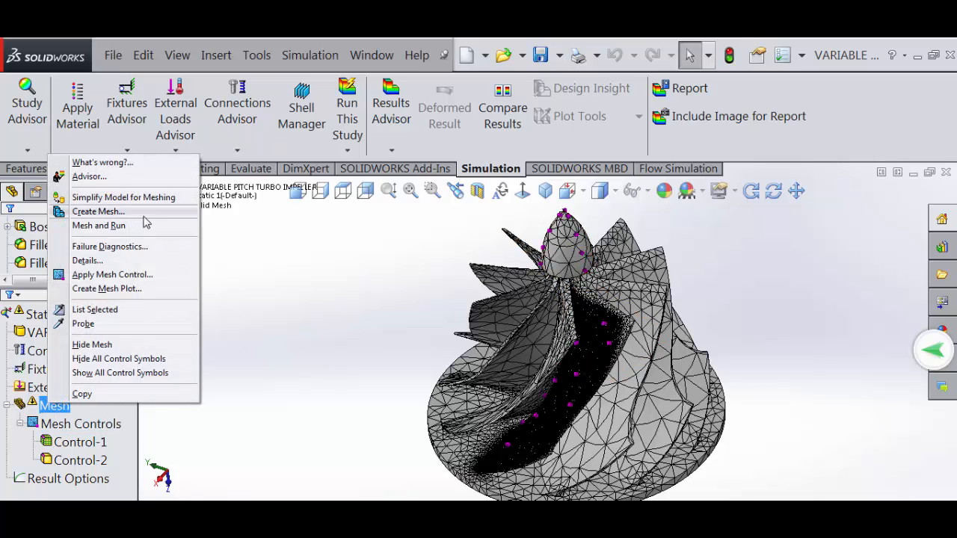
pyautogui.click(157, 224)
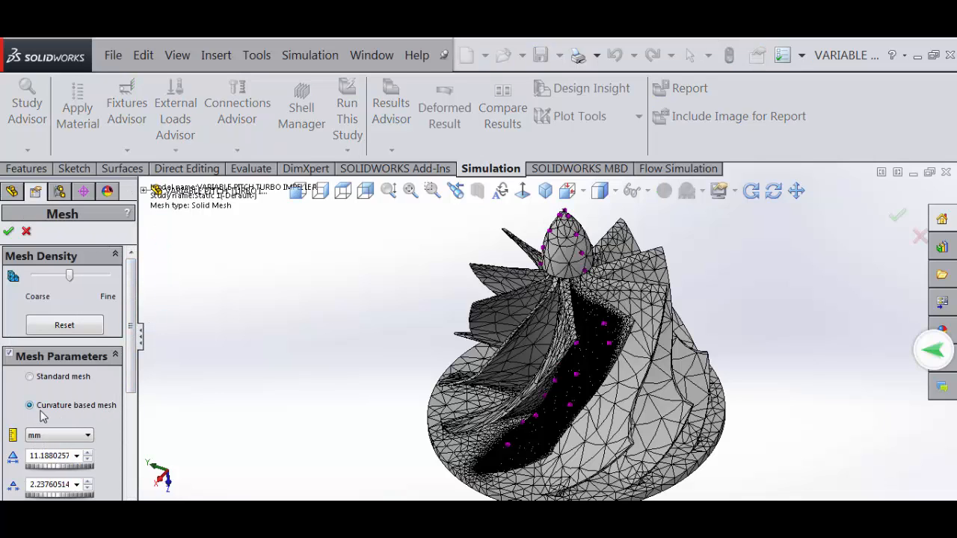
pyautogui.click(9, 232)
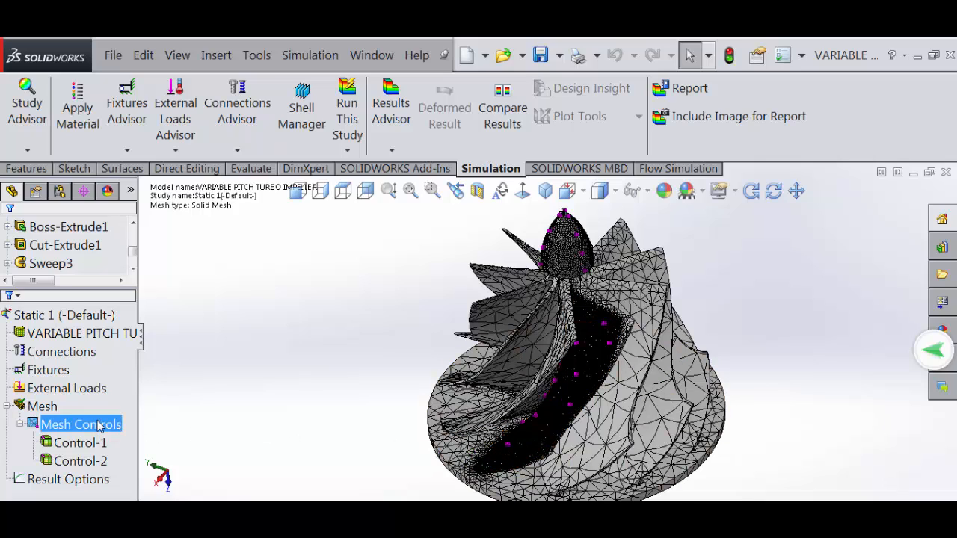
# Check the feature and simplification factor options of Simplify Model for Meshing, leaving the model unsimplified.
pyautogui.click(43, 409)
pyautogui.rightClick(43, 413)
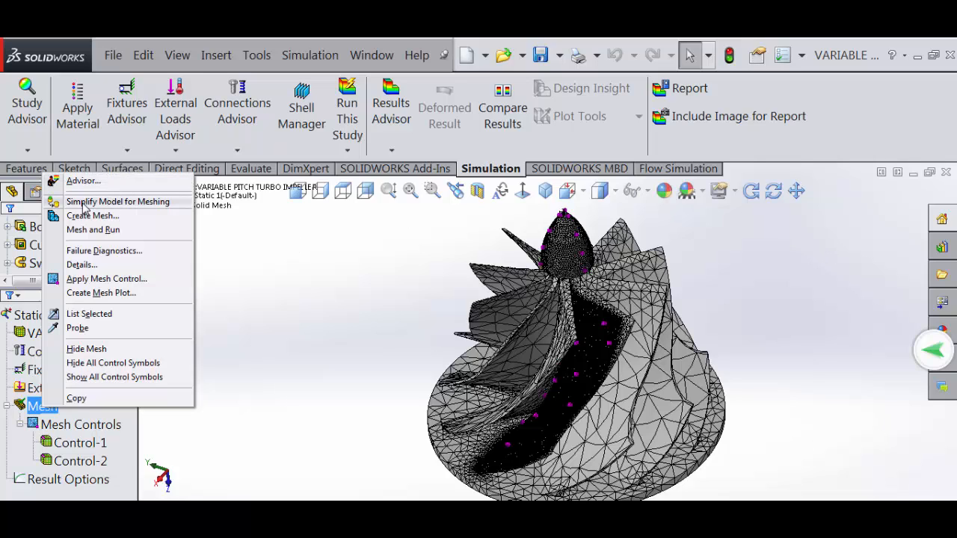
pyautogui.click(168, 208)
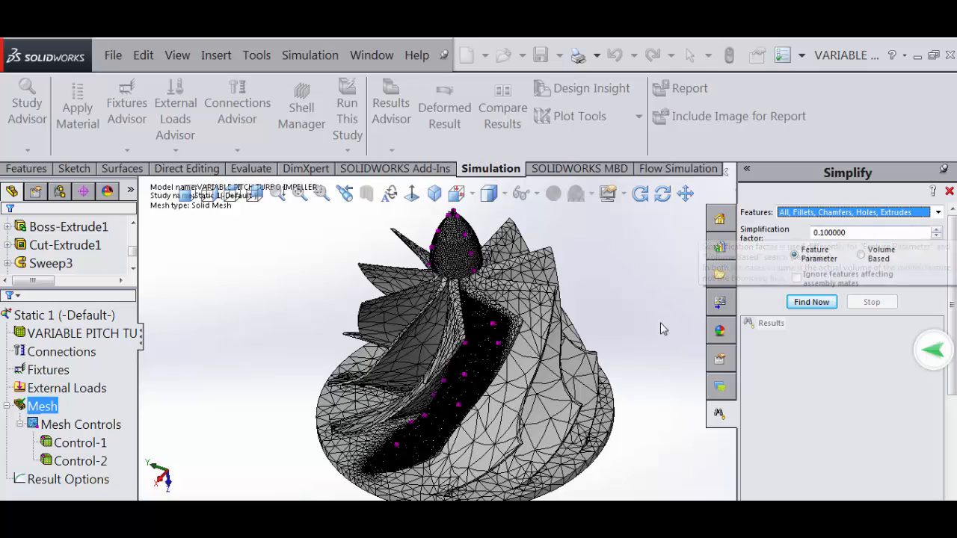
pyautogui.click(949, 191)
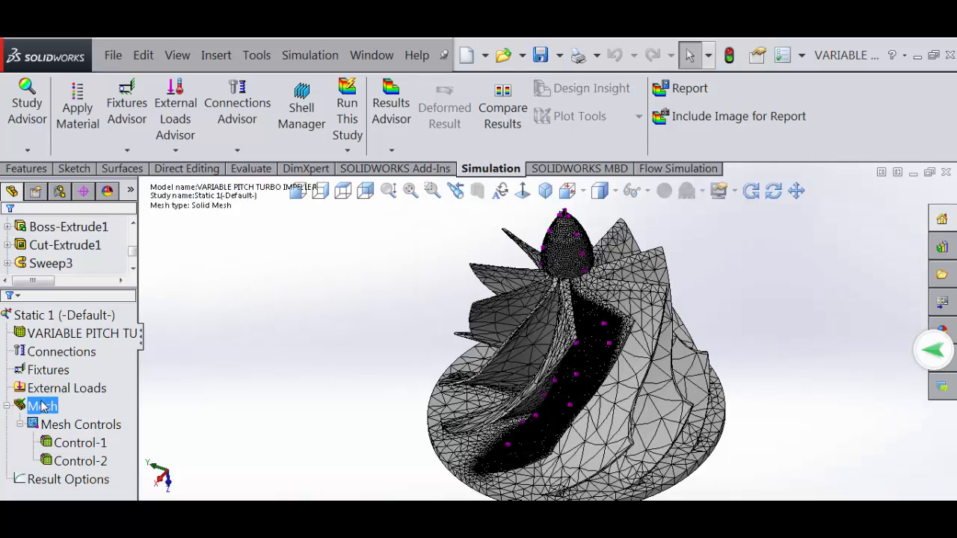
# Review the full mesh details, including element sizes, node and element totals, aspect ratios and distorted elements.
pyautogui.rightClick(45, 406)
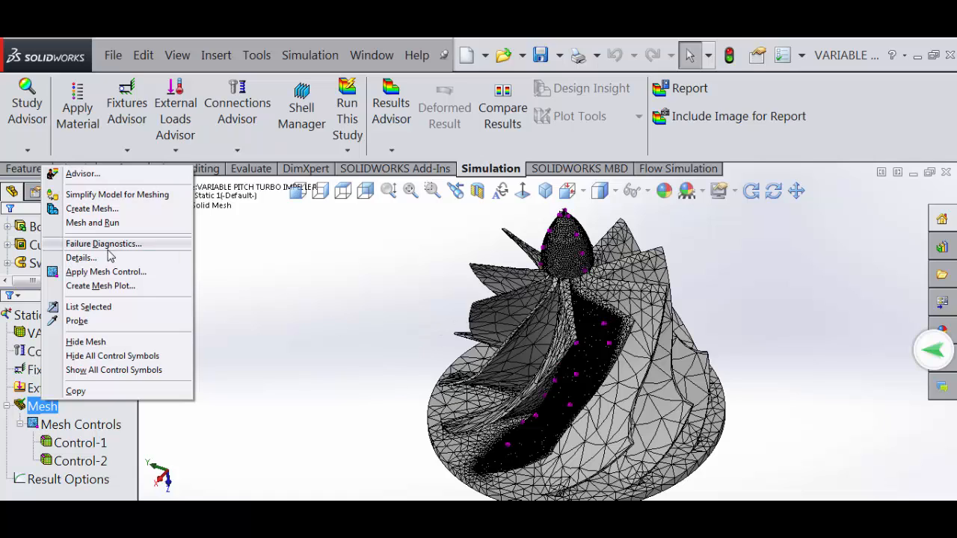
pyautogui.click(83, 258)
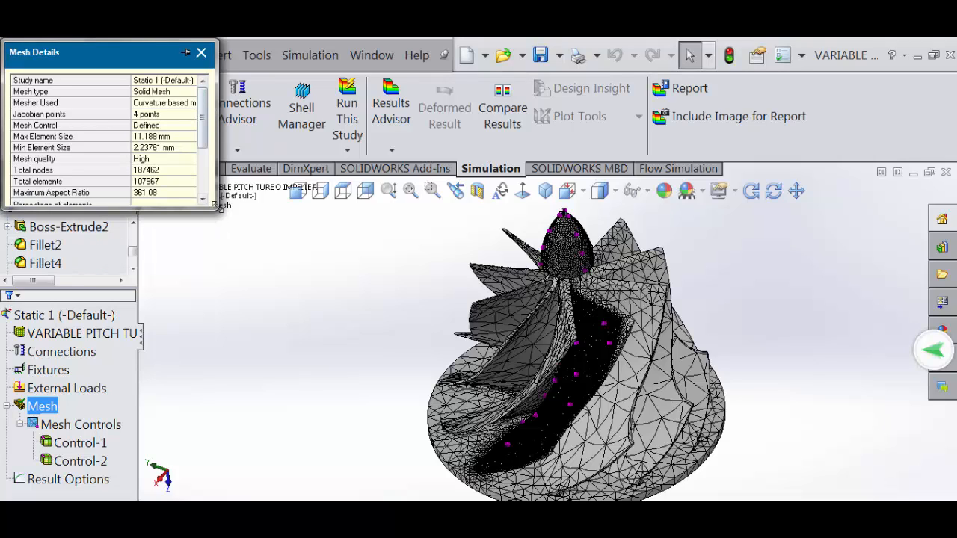
pyautogui.moveTo(232, 240); pyautogui.dragTo(252, 337)
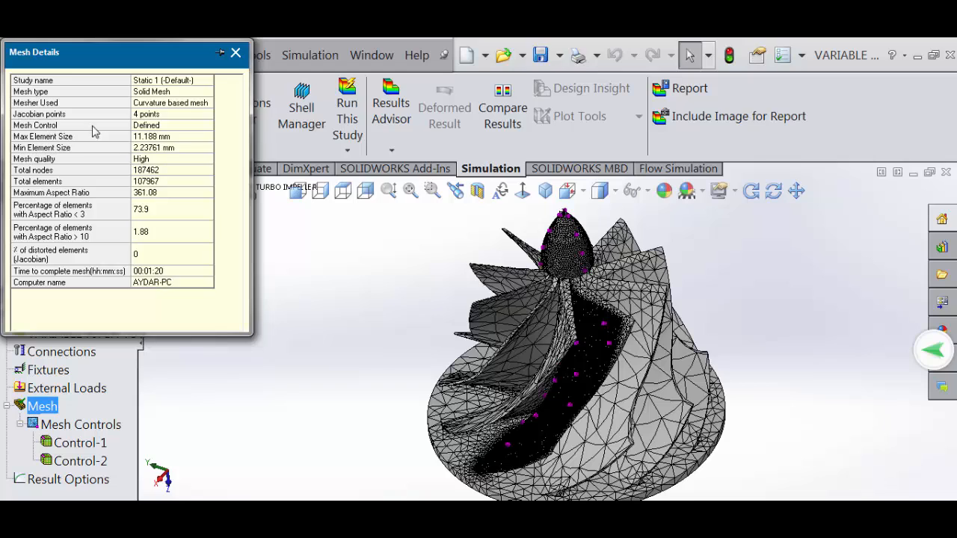
pyautogui.click(235, 53)
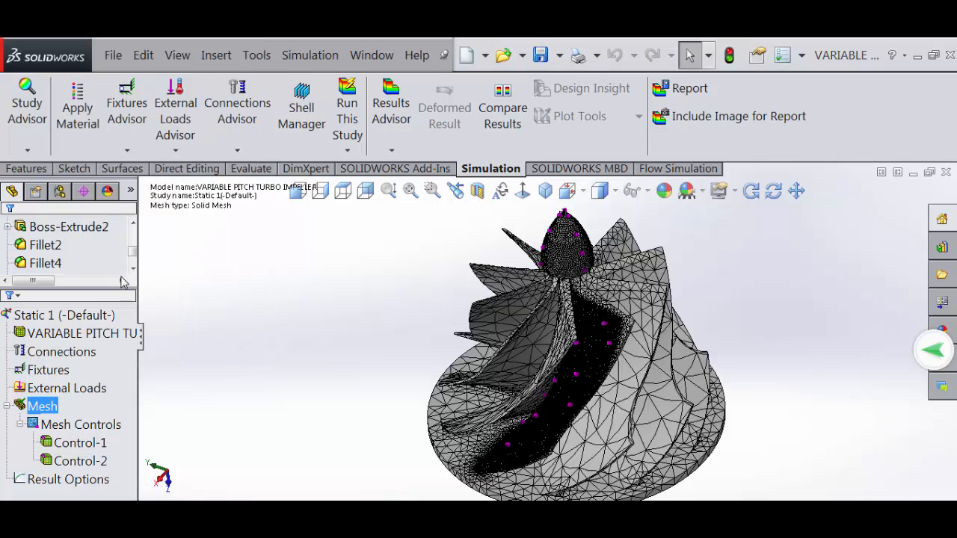
# Hide the mesh to view the bare impeller, and show the mesh again.
pyautogui.rightClick(45, 407)
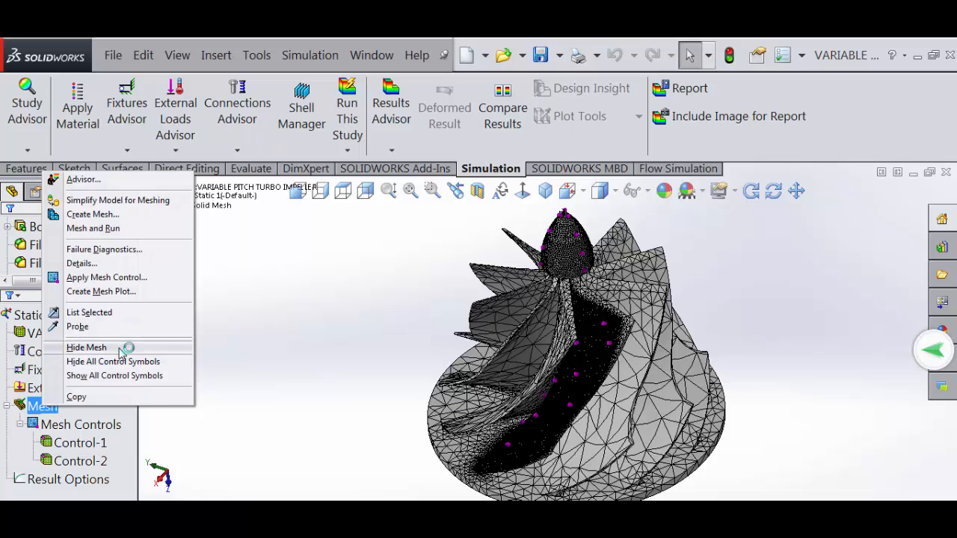
pyautogui.click(87, 347)
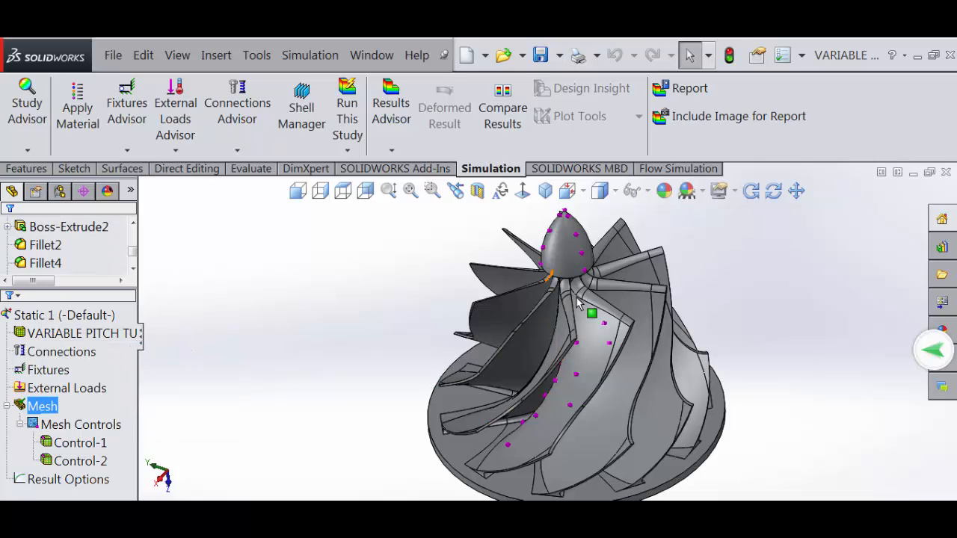
pyautogui.rightClick(45, 407)
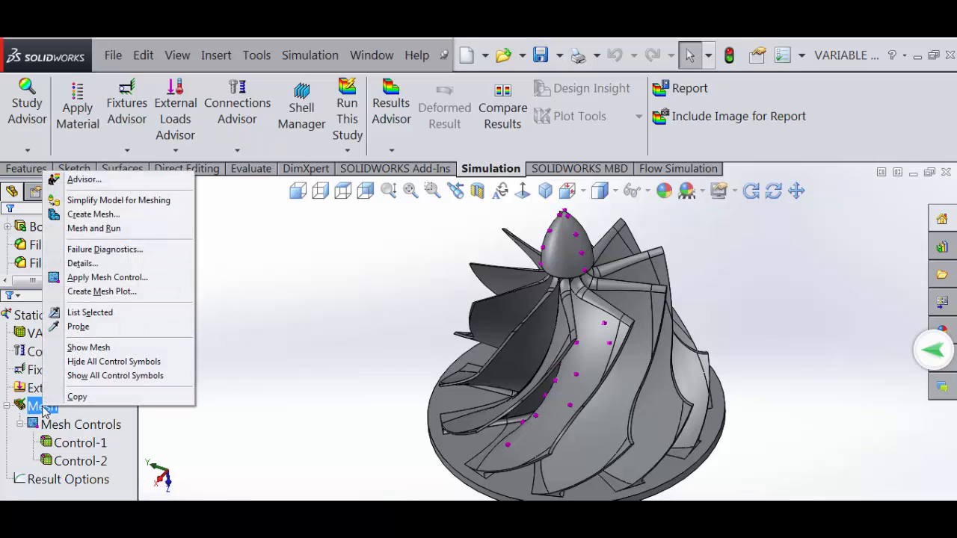
pyautogui.click(109, 350)
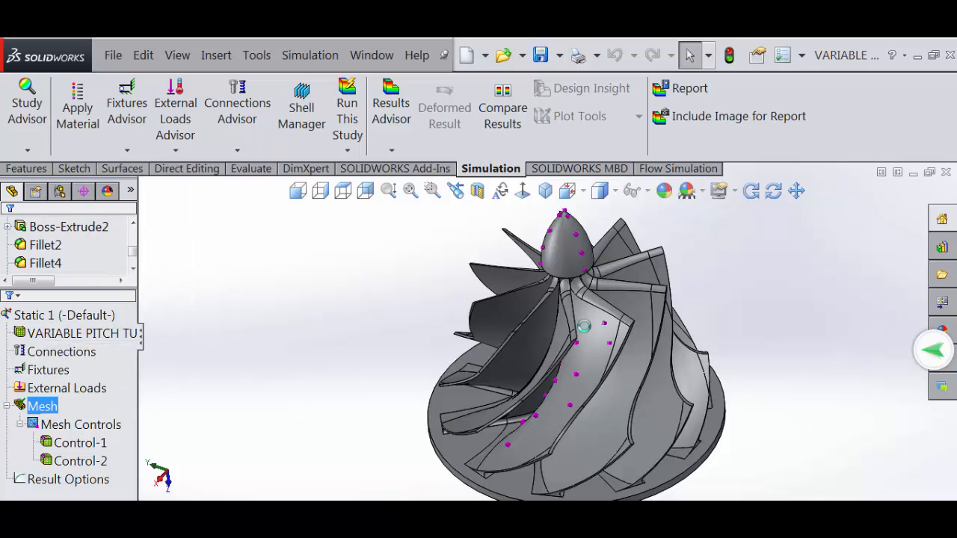
# Create a mesh quality plot with Mesh as the displayed quantity.
pyautogui.rightClick(45, 408)
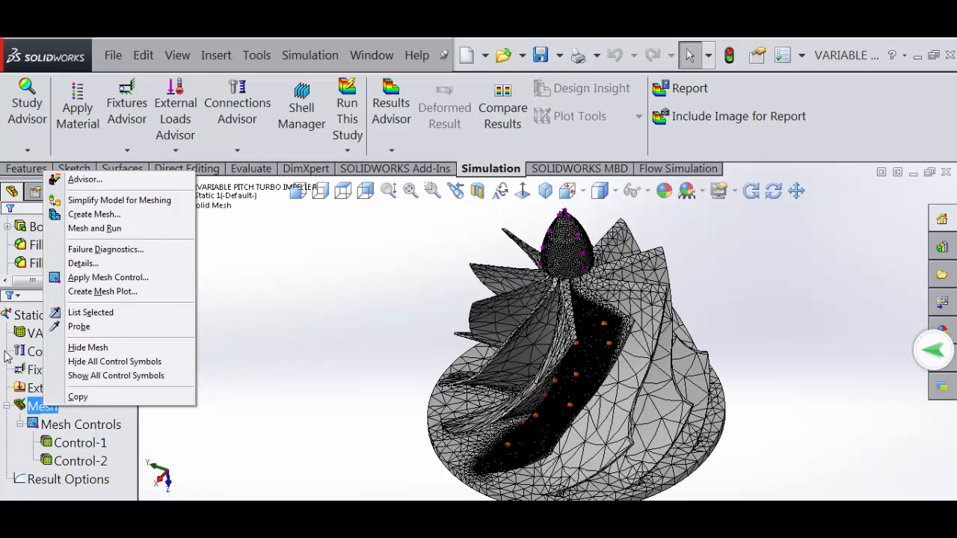
pyautogui.click(142, 291)
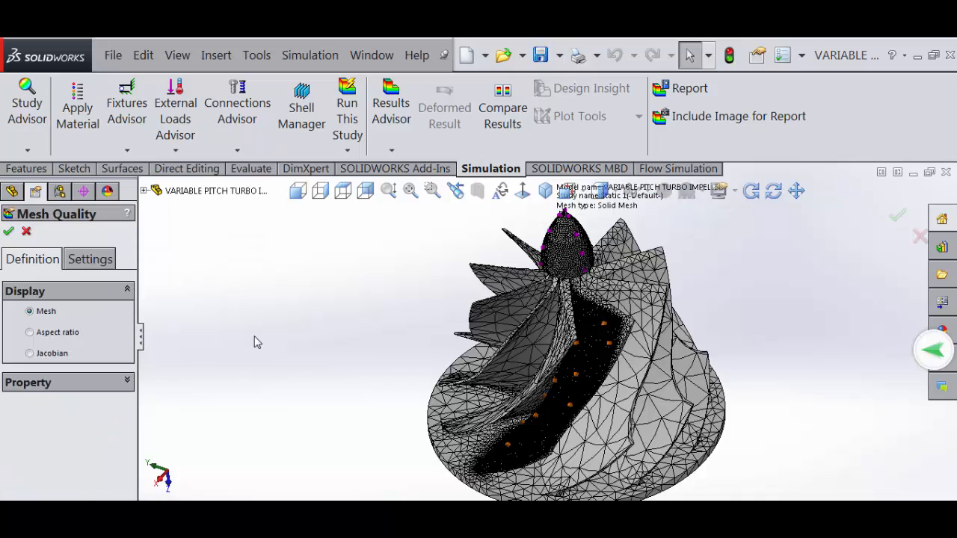
pyautogui.click(30, 311)
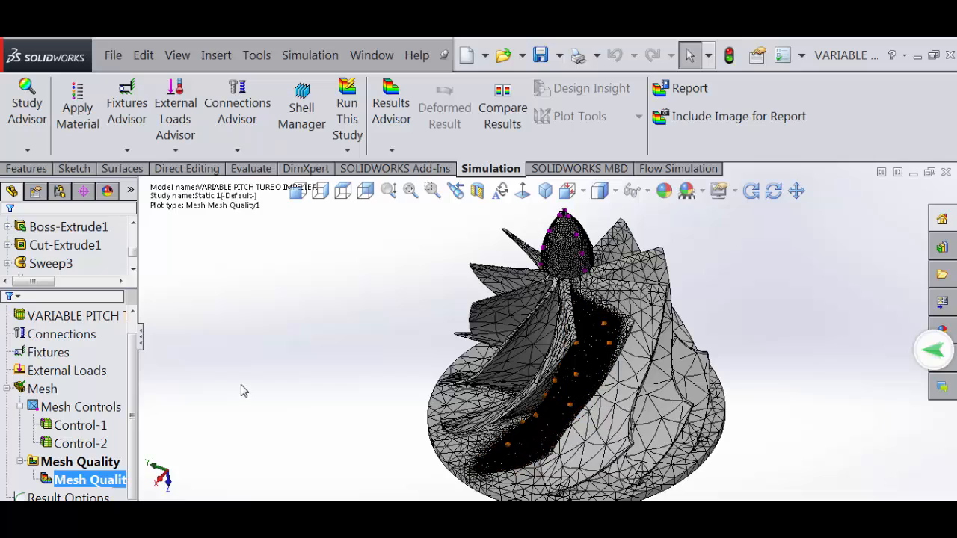
pyautogui.click(101, 485)
pyautogui.click(96, 445)
# Start another mesh plot for the study's mesh.
pyautogui.click(43, 390)
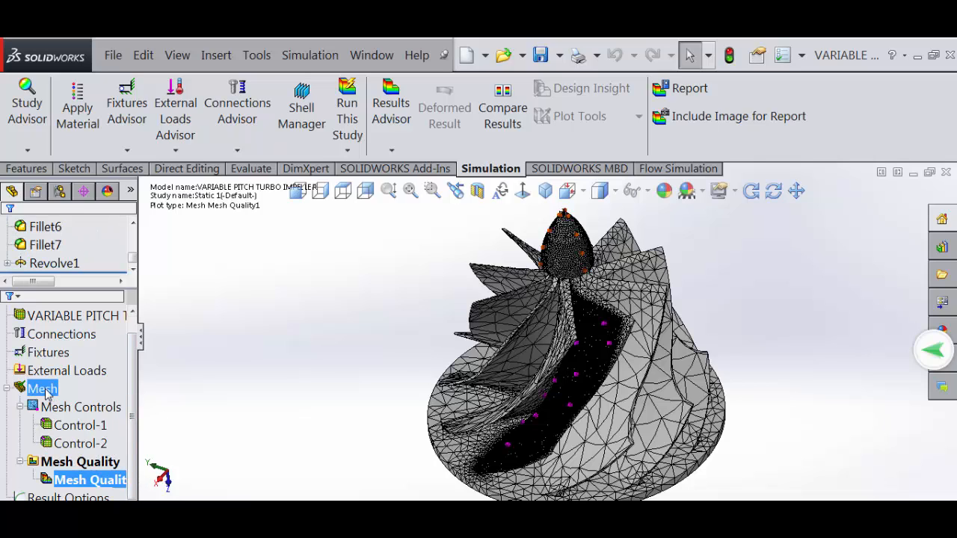
pyautogui.rightClick(45, 390)
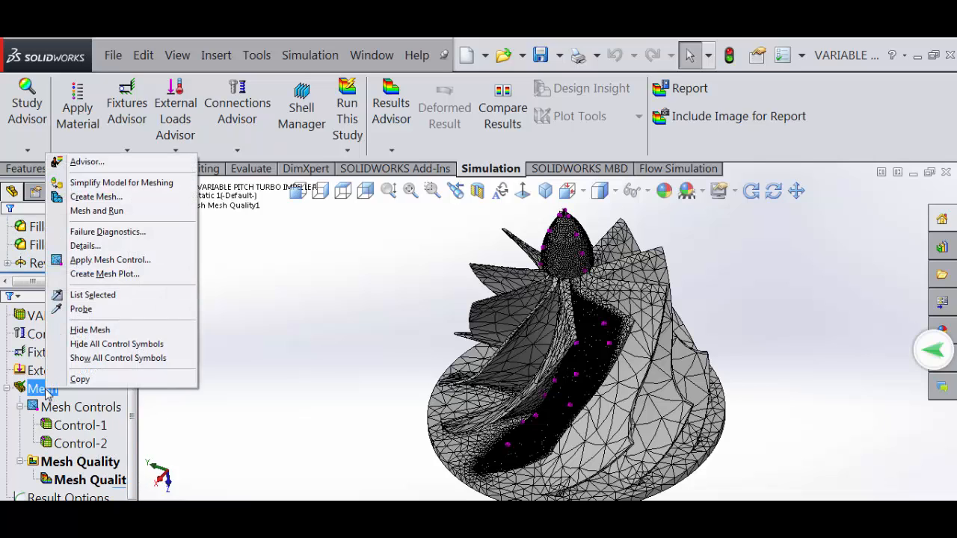
pyautogui.click(137, 277)
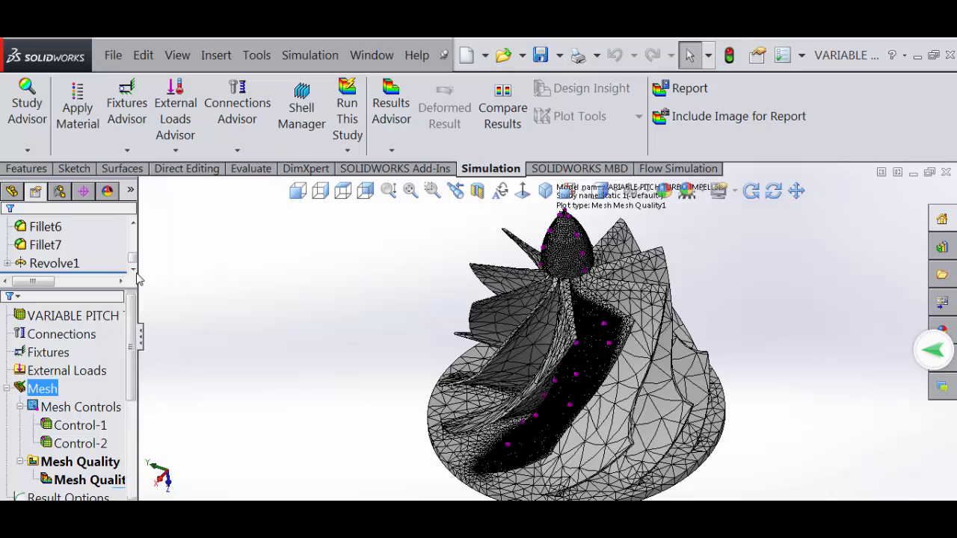